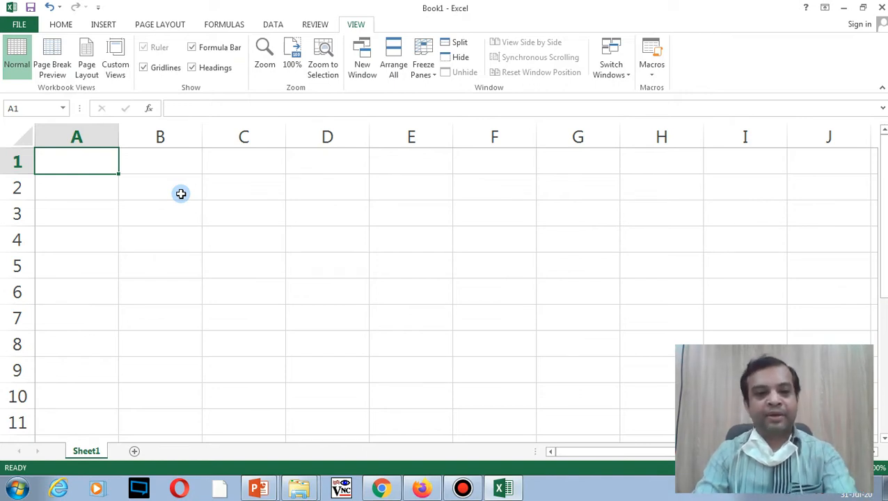
Step: Type 12 in A1, 23 in C2, 45 in C4, 67 in E4 and 34 in B5
text(12)
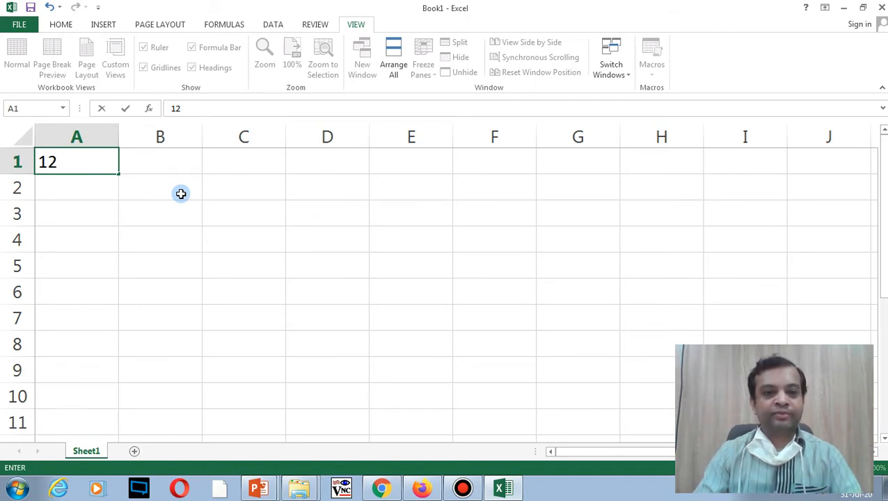
click(216, 185)
text(23)
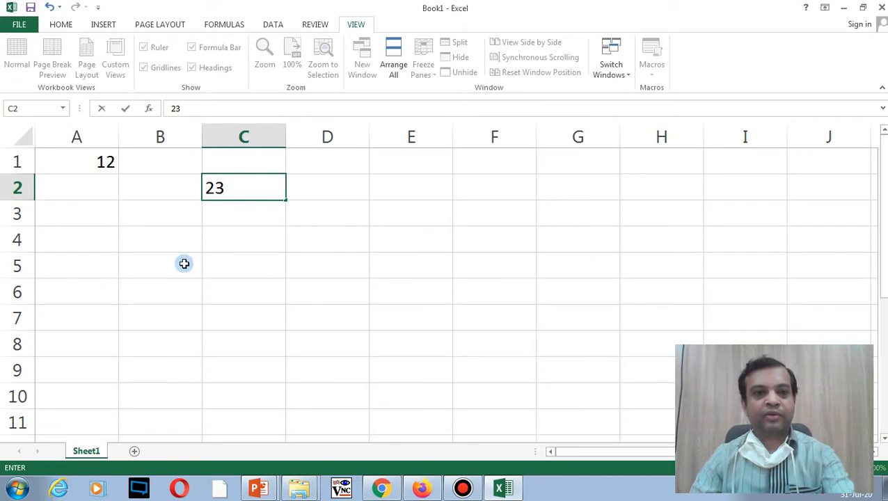
click(224, 237)
text(45)
click(377, 238)
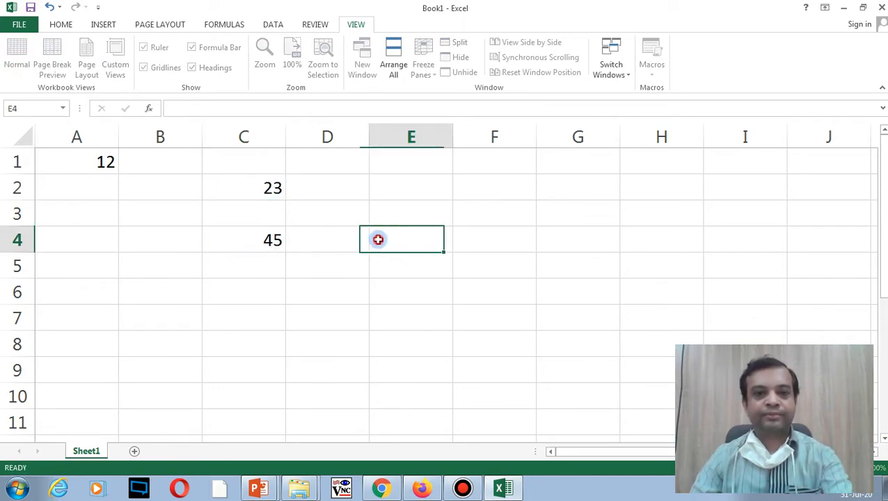
text(67)
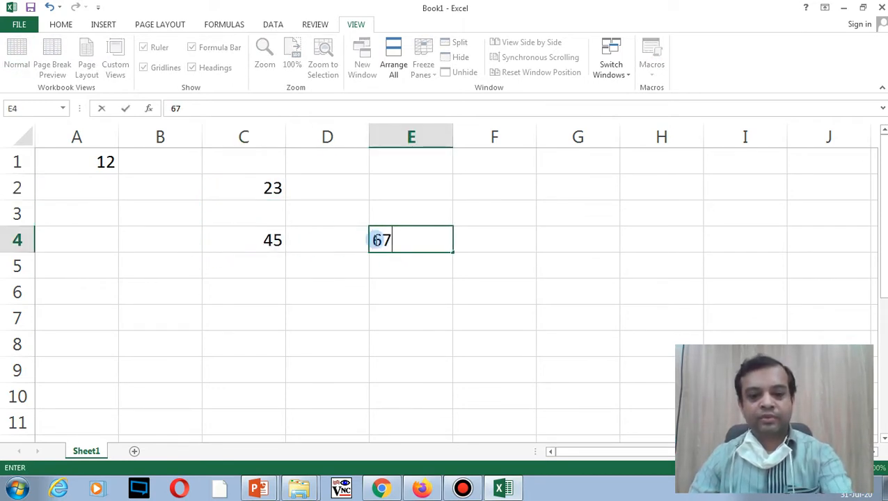
click(165, 268)
text(34)
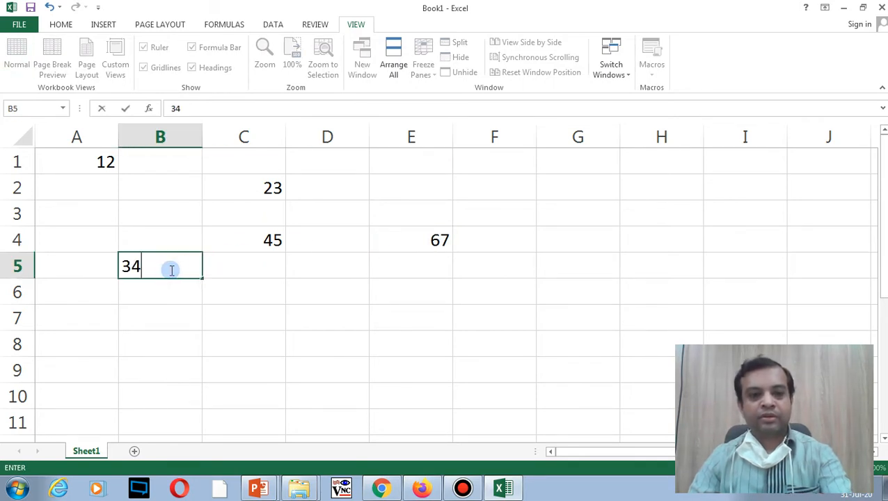
click(400, 317)
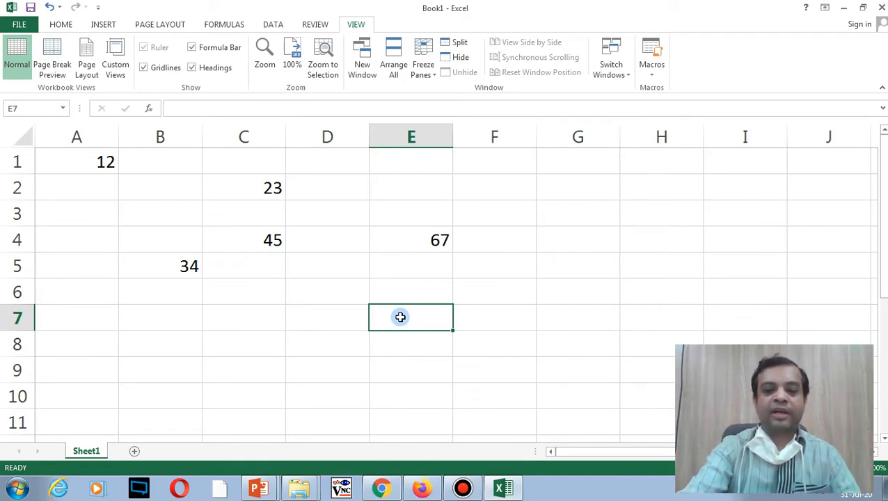
Step: Enter =12+23+45+34+67 in E7 so it shows 181
text(=)
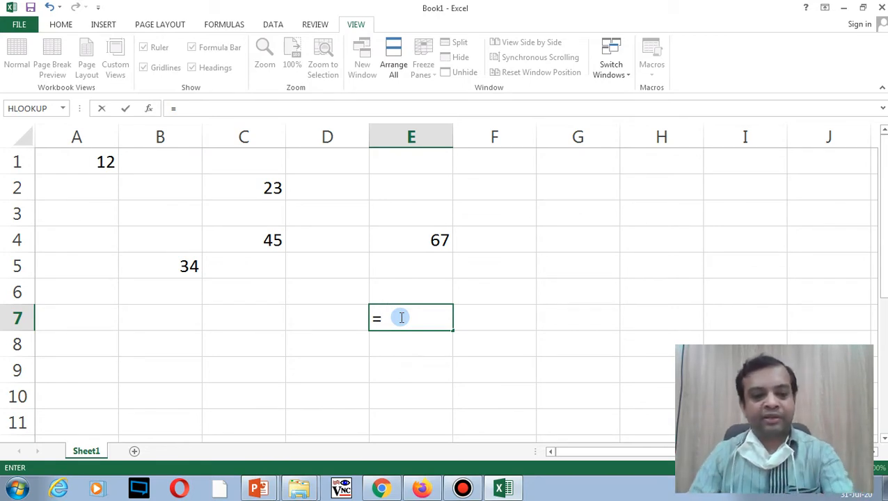
text(12)
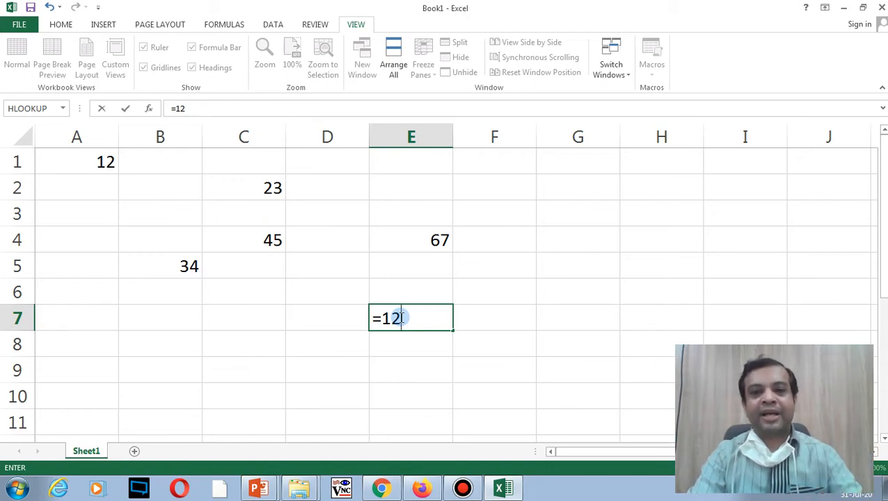
text(+23+45)
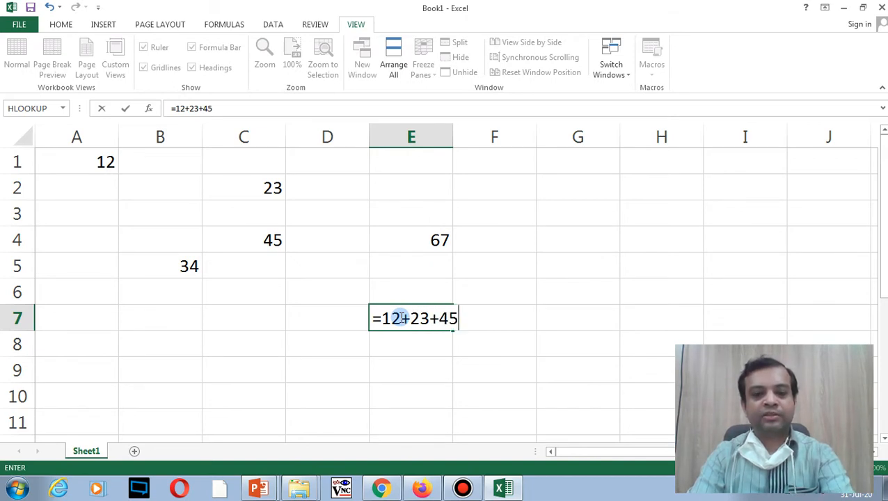
text(+34)
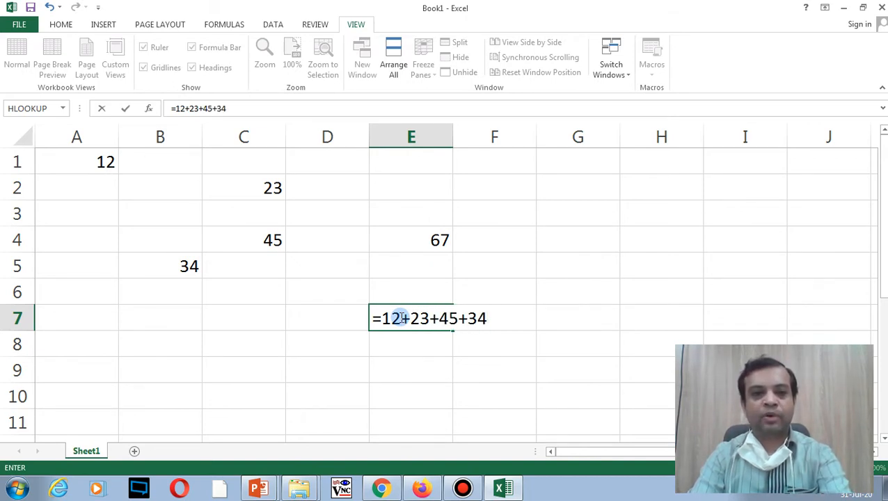
text(+67)
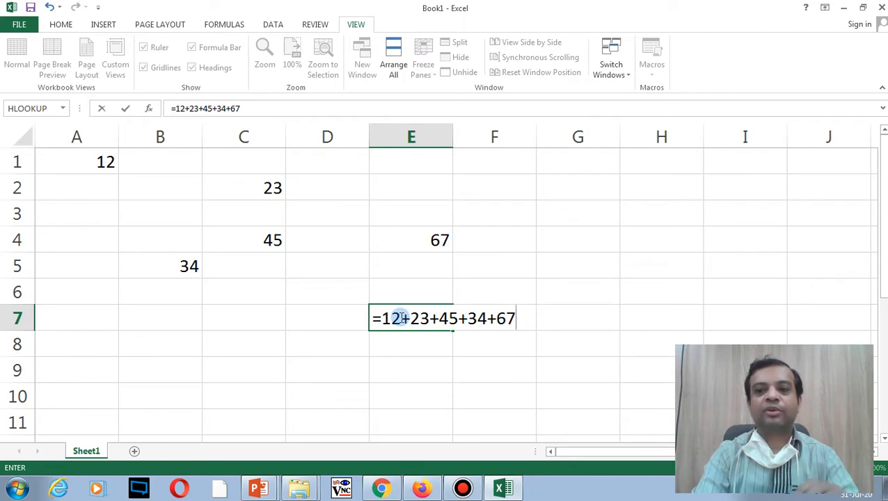
key(Return)
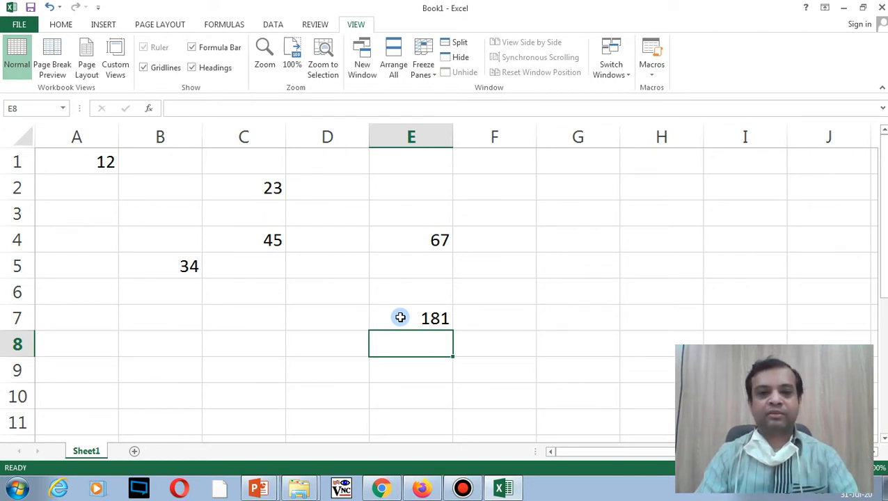
Step: Change the value in C2 to 14
click(273, 190)
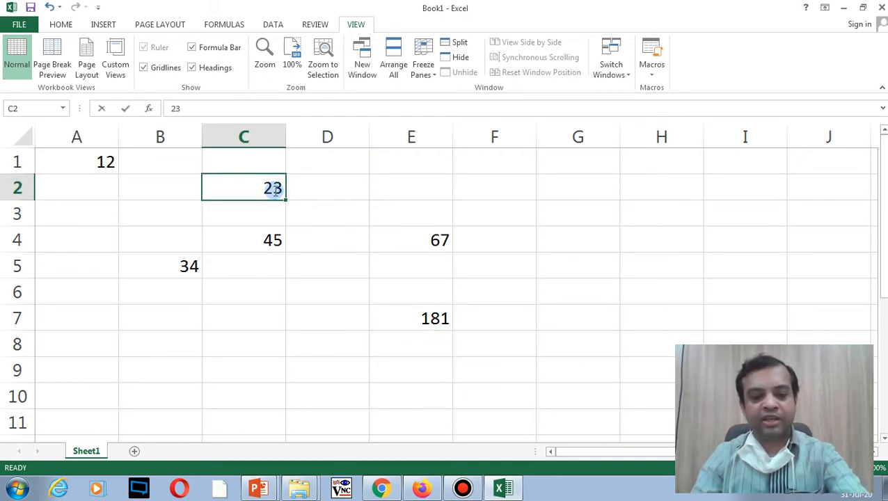
text(14)
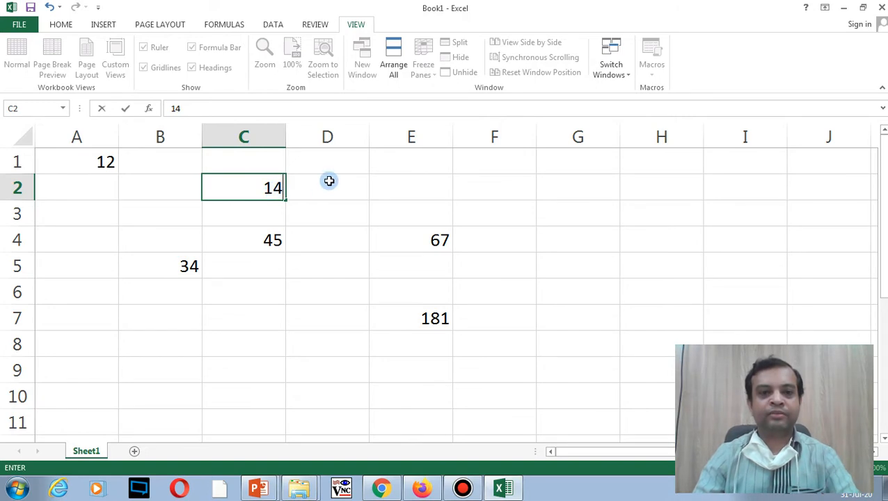
key(Return)
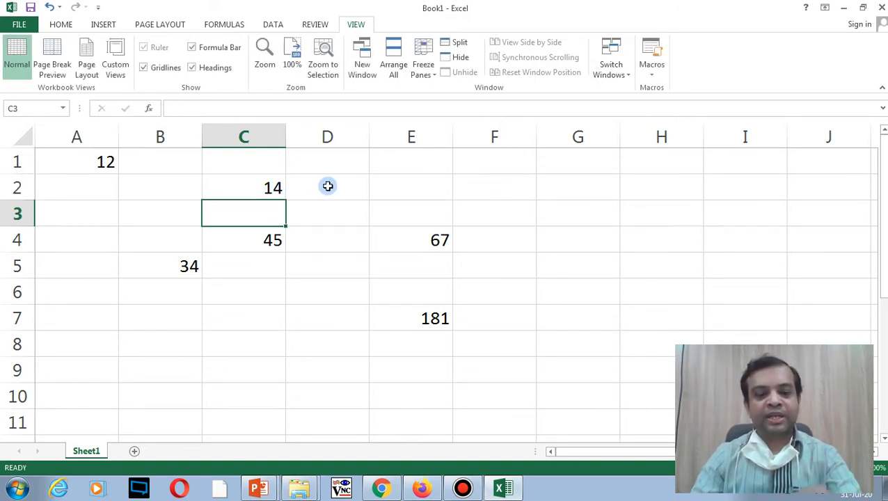
Step: Edit E7's formula in the formula bar, replacing 23 with 14 so it totals 172
click(423, 318)
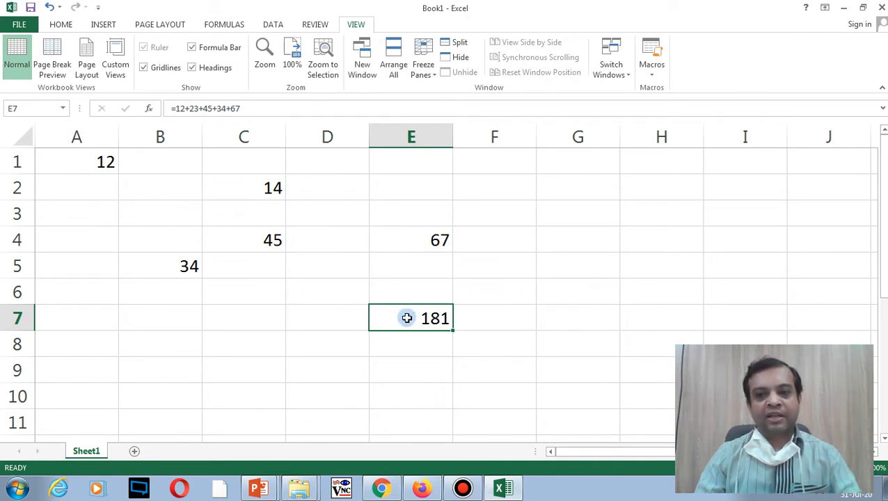
click(259, 106)
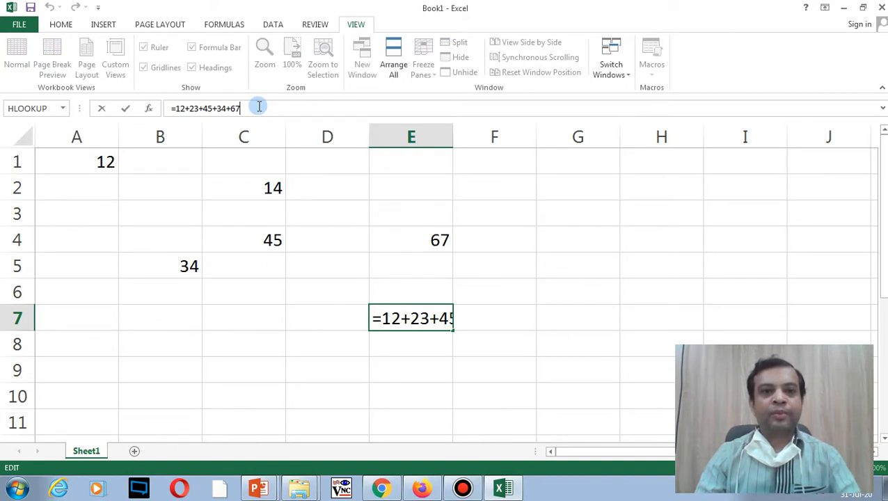
key(Left)
key(Left)
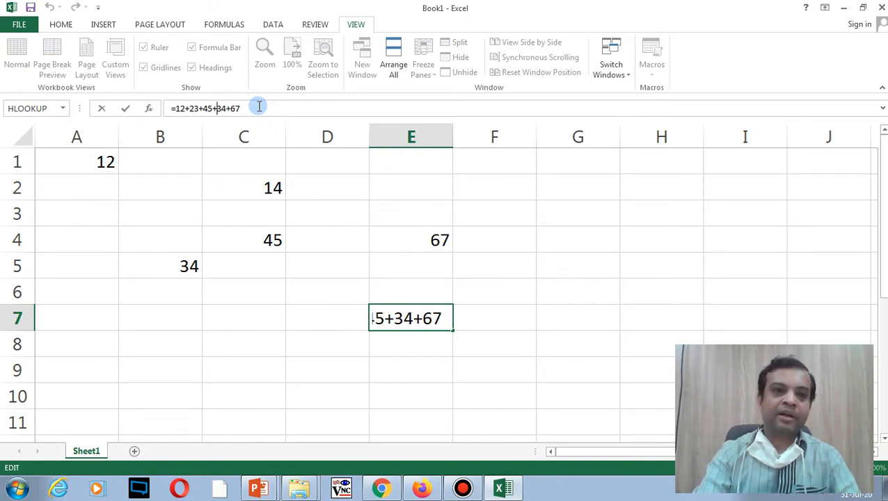
key(Left)
key(Left)
key(Left)
key(Left)
key(Left)
key(Left)
key(Left)
key(BackSpace)
key(BackSpace)
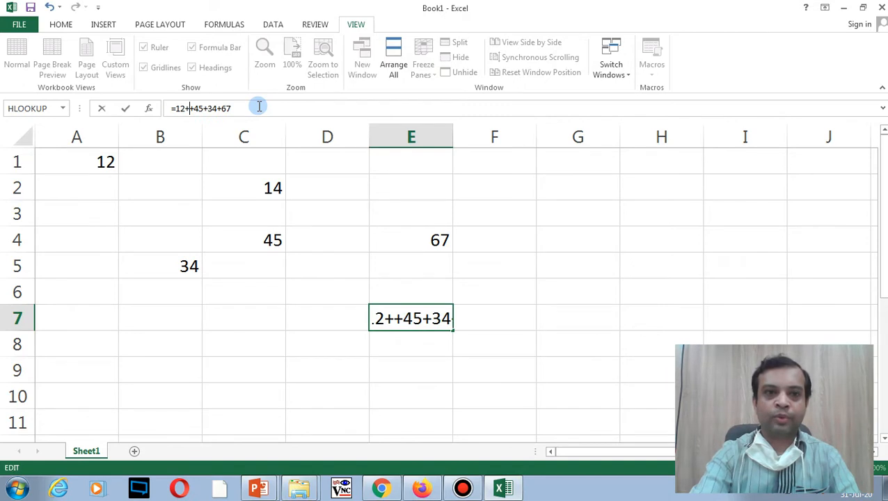
text(14)
key(Return)
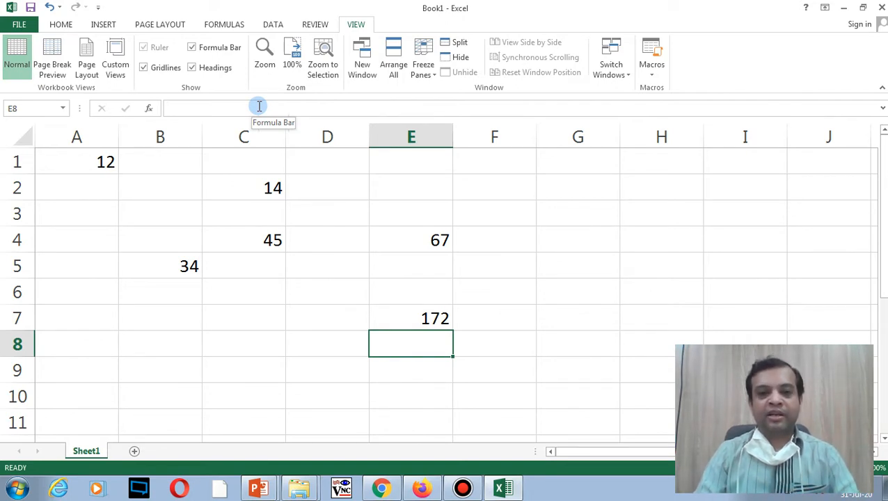
Step: Replace E7's typed numbers with the cell references =A1+C2+C4+B5+E4
click(415, 321)
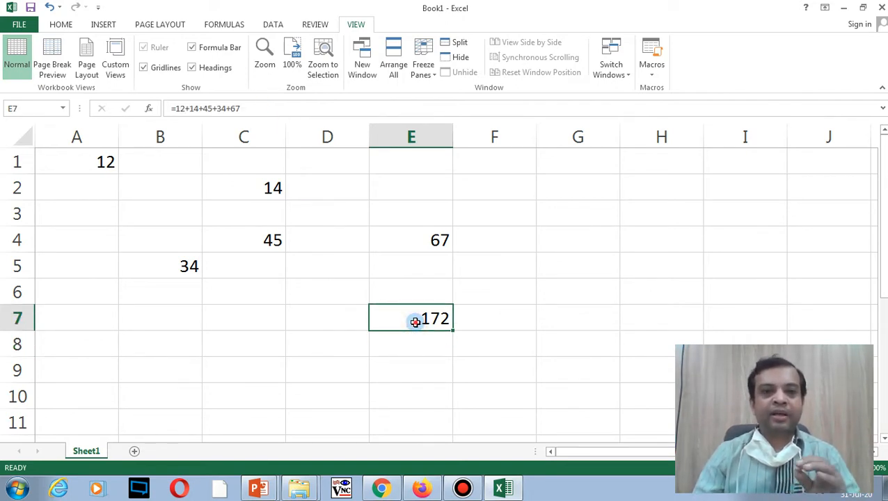
double_click(415, 321)
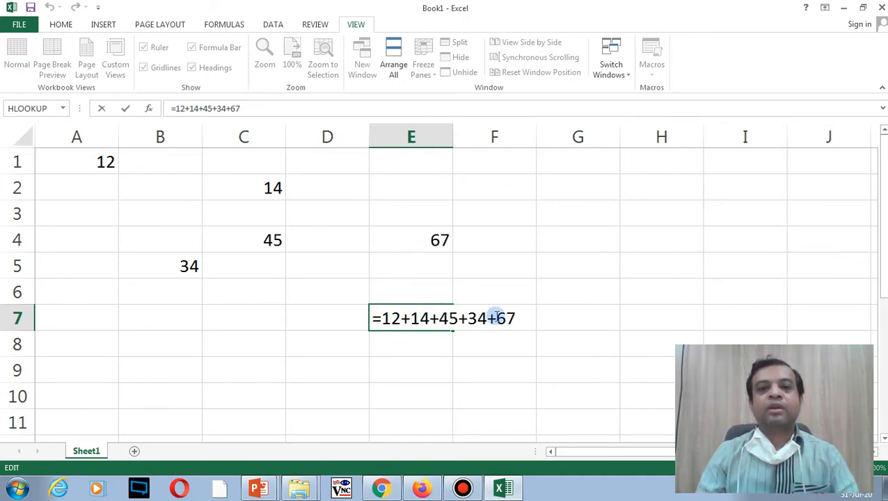
drag(507, 319, 381, 321)
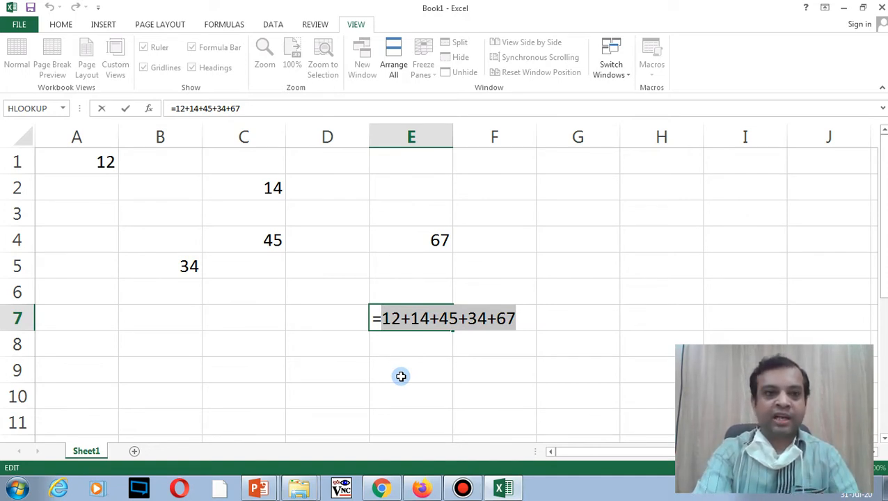
key(BackSpace)
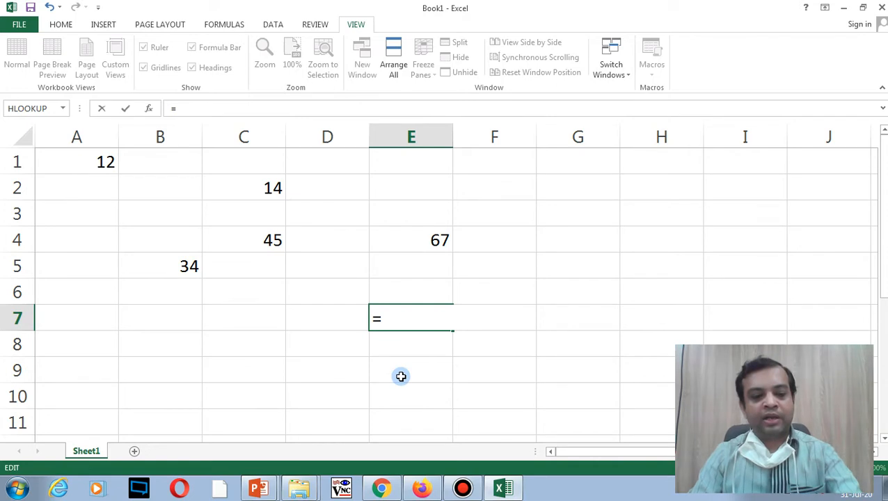
text(A1+)
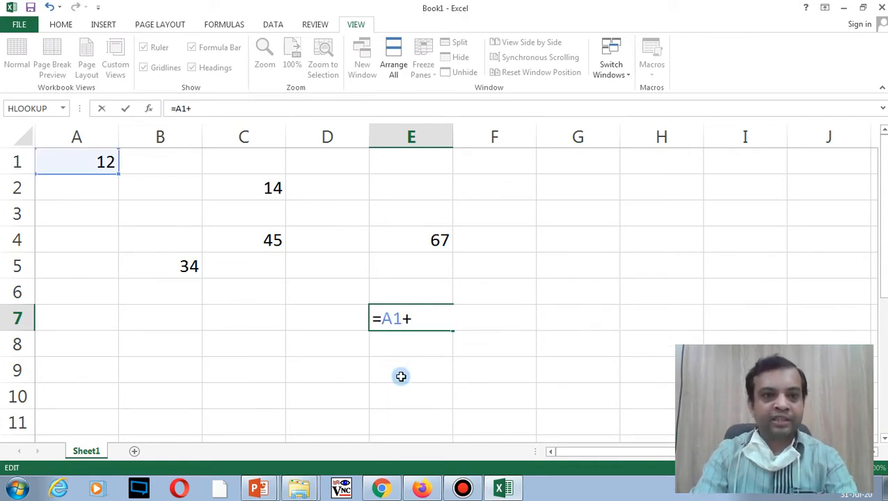
text(C2)
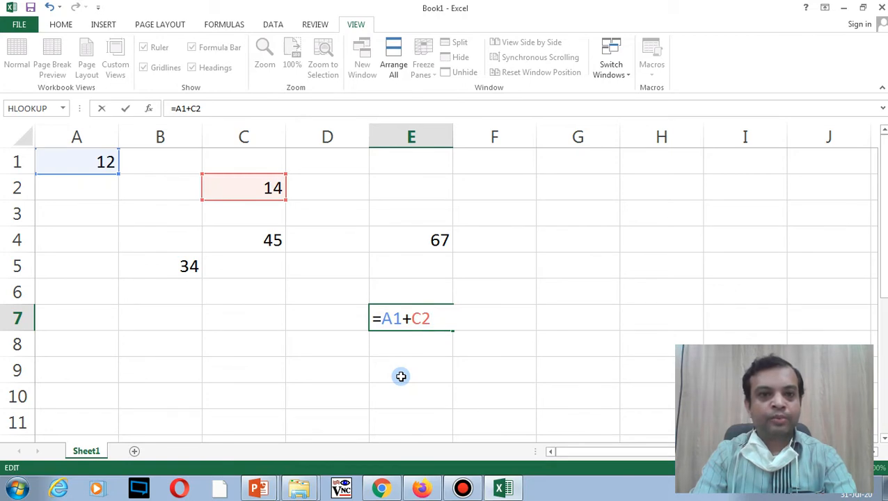
text(+C4)
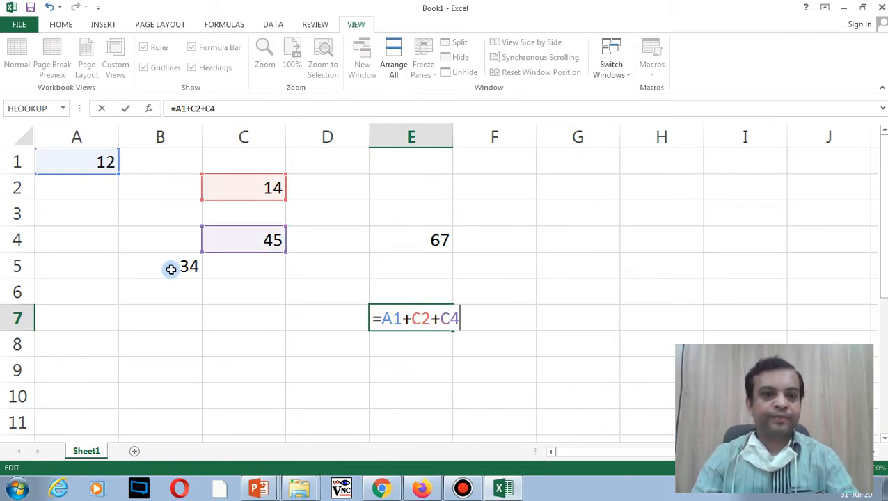
text(+C)
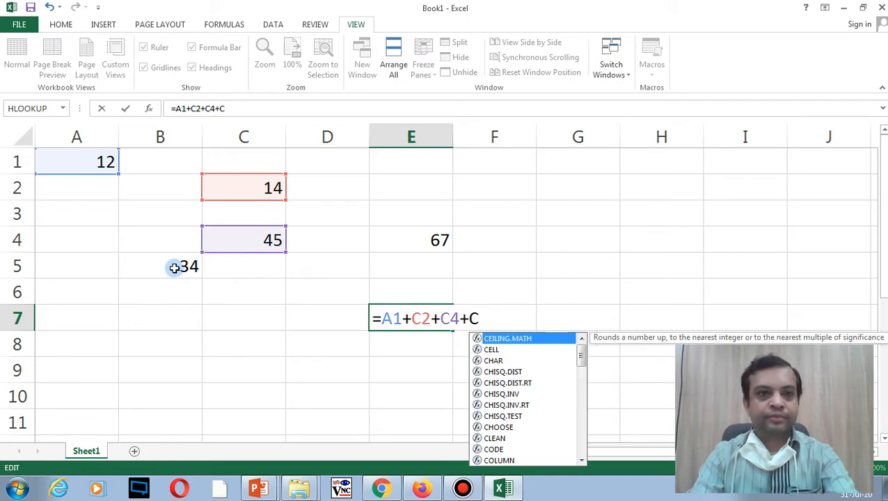
key(BackSpace)
text(B5)
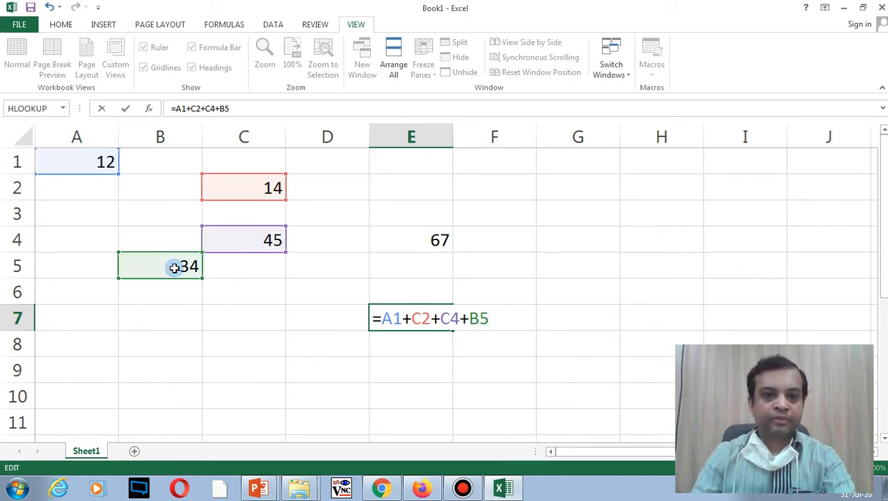
text(+)
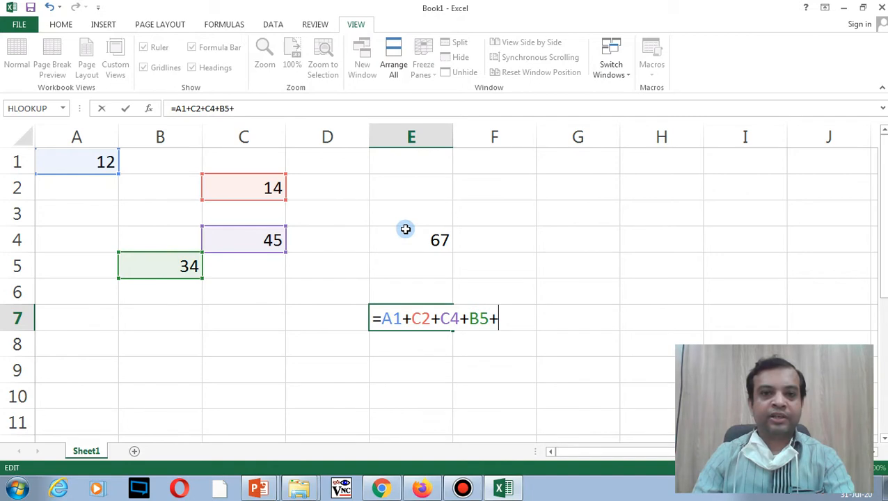
text(E4)
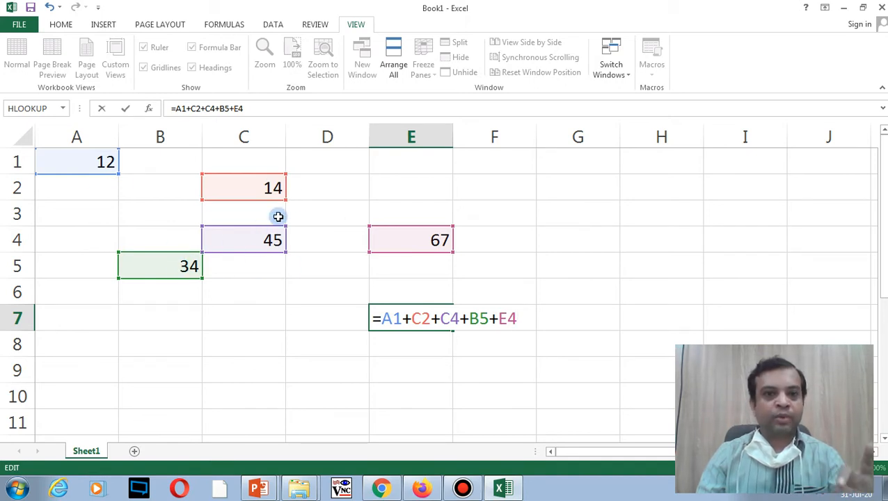
key(Return)
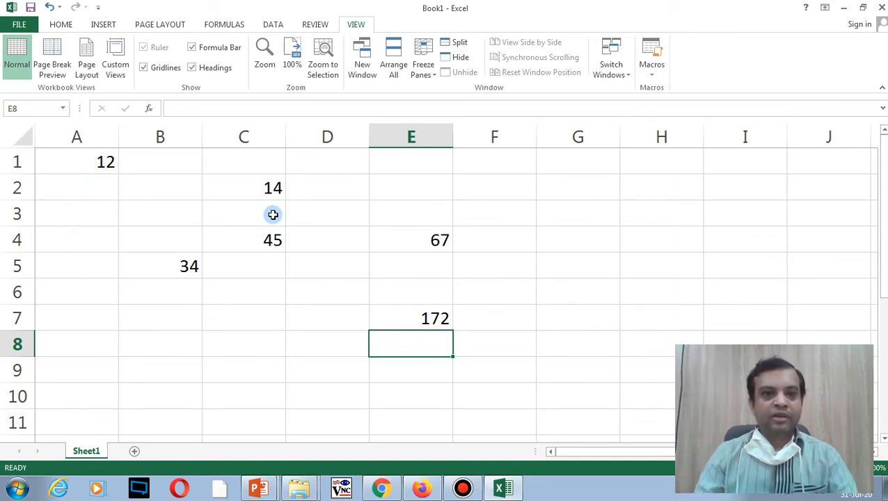
Step: Set C2 to 20 and check that E7's formula recalculates to 178
click(273, 191)
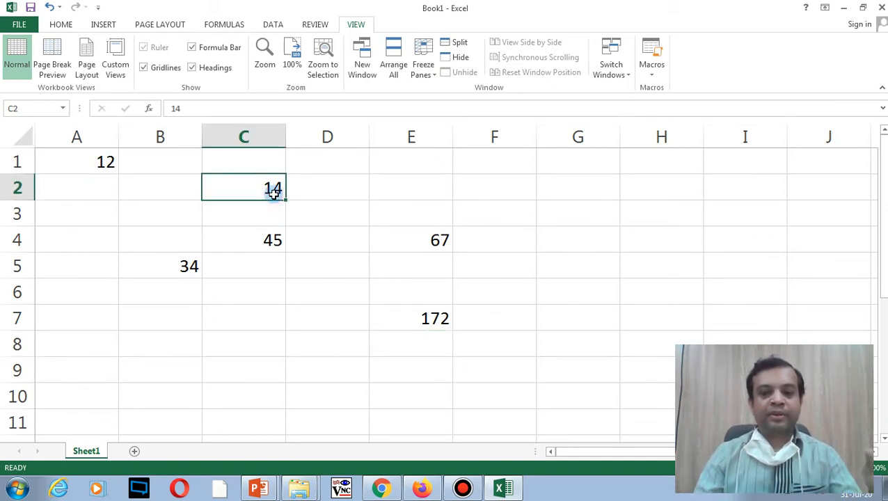
text(20)
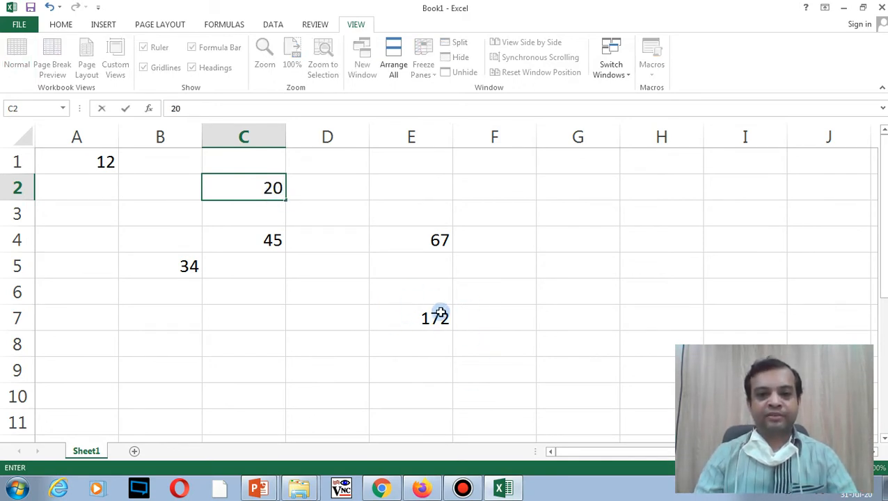
key(Return)
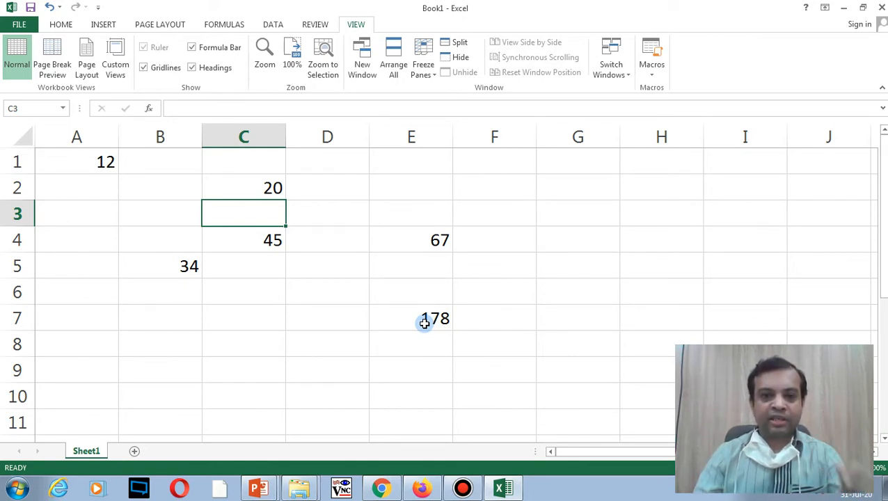
click(425, 323)
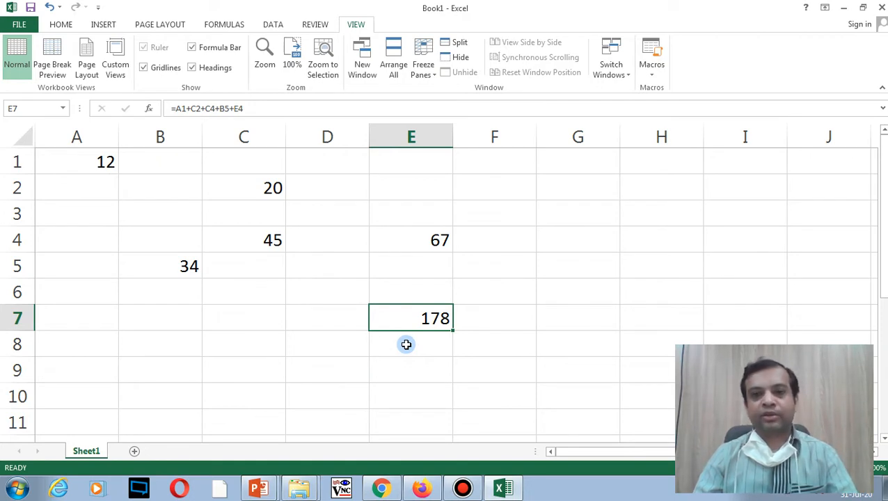
click(406, 344)
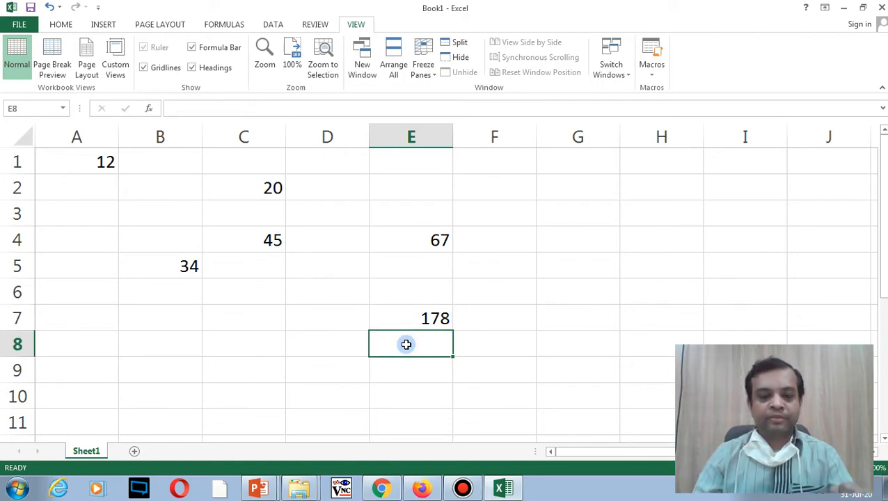
Step: Start a range formula =C4:E4 in E8
text(=)
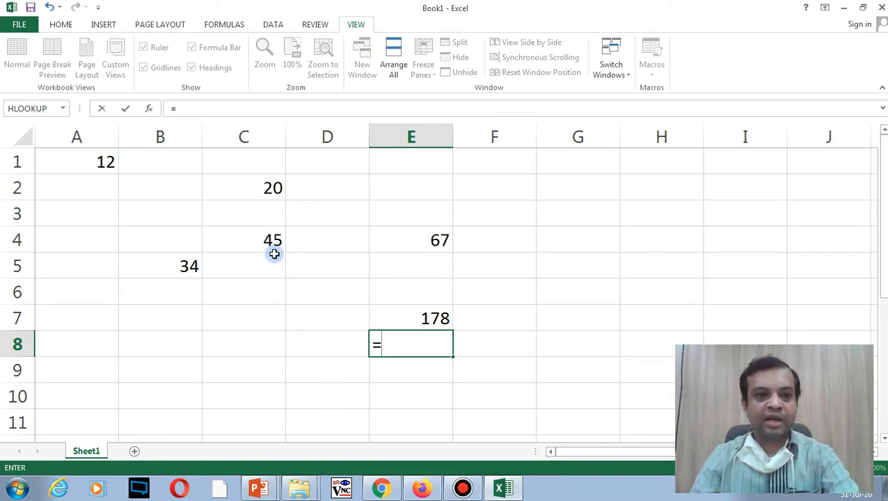
text(C4)
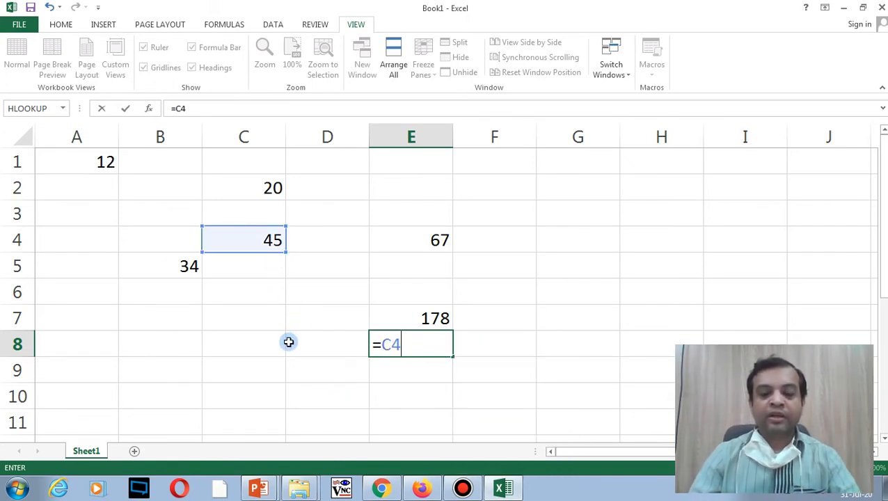
text(:)
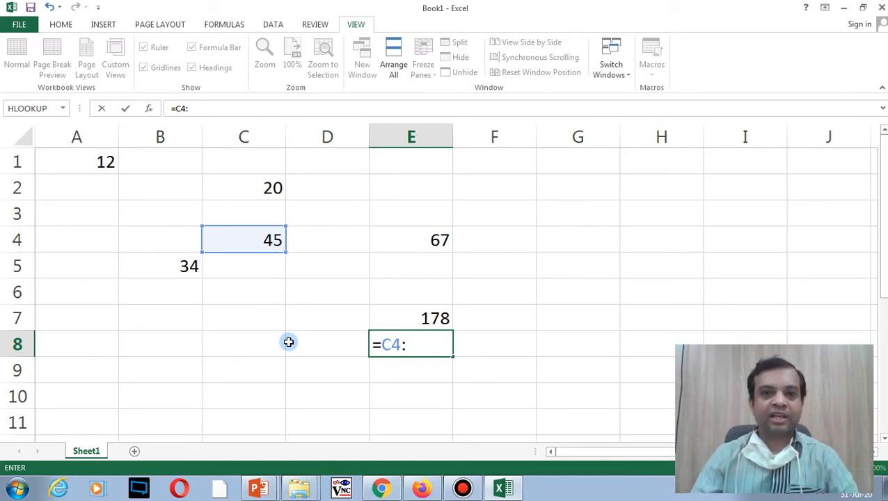
click(416, 245)
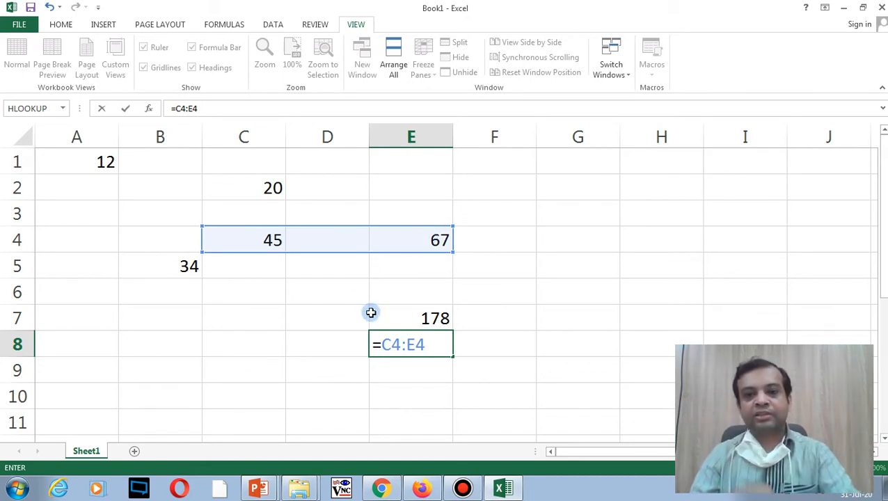
Step: Erase the unfinished =C4:E4 formula so E8 is empty
click(404, 345)
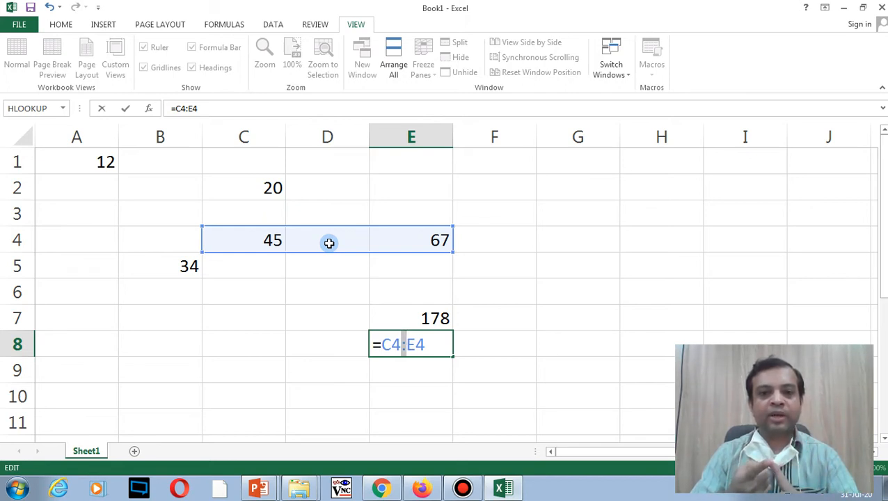
key(Right)
key(Right)
key(Right)
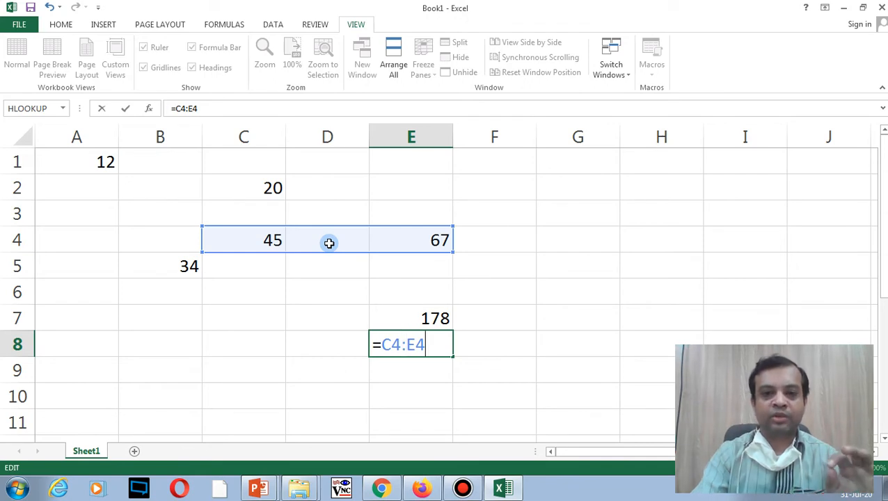
key(BackSpace)
key(BackSpace)
key(BackSpace)
key(BackSpace)
key(BackSpace)
key(BackSpace)
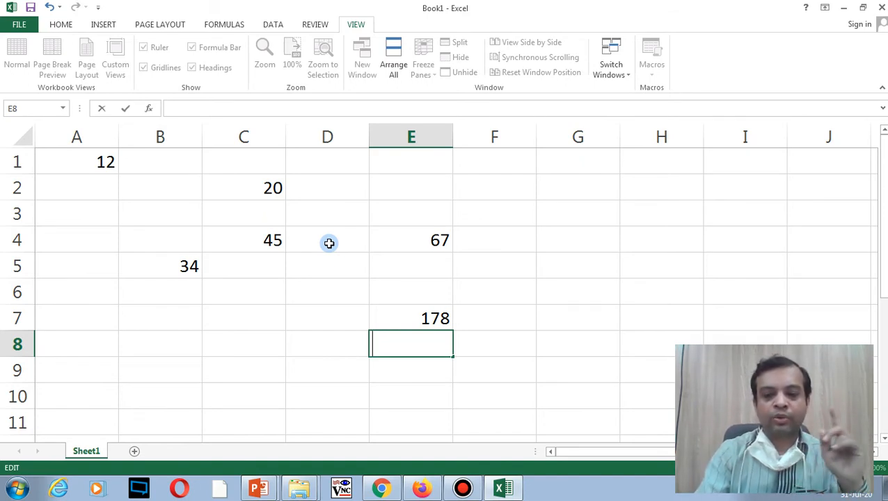
Step: Enter =SUM(A1,C2,C4,B5,E4) in E8, correcting E5 to E4, to show 178
text(=)
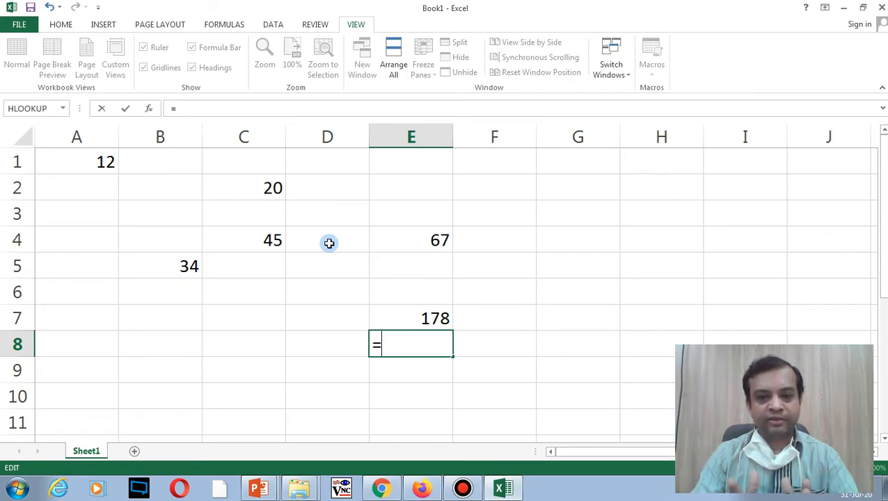
text(SUM)
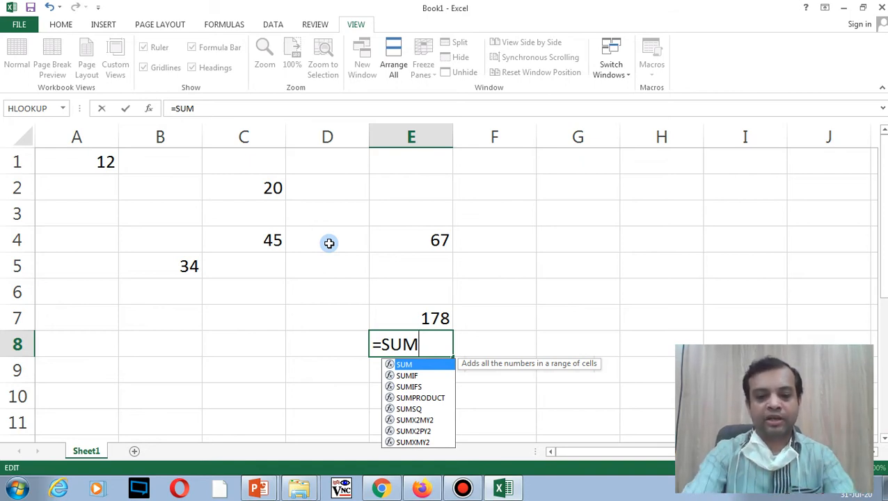
text(()
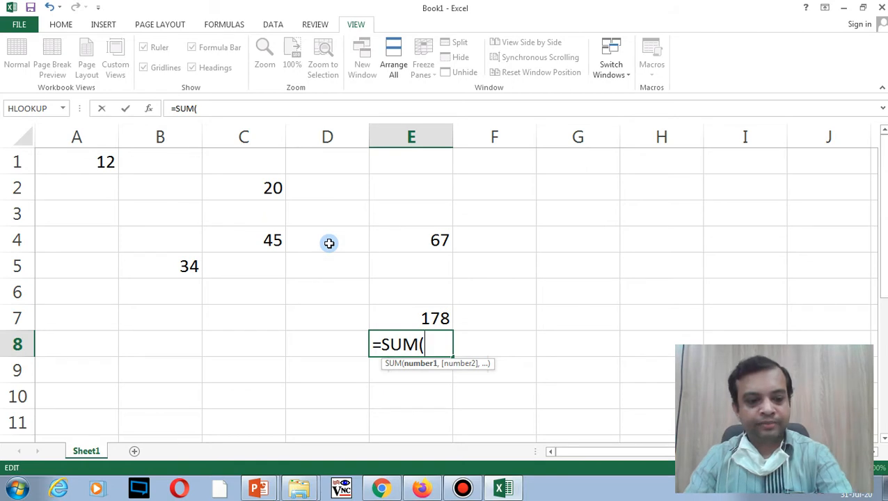
text(A1)
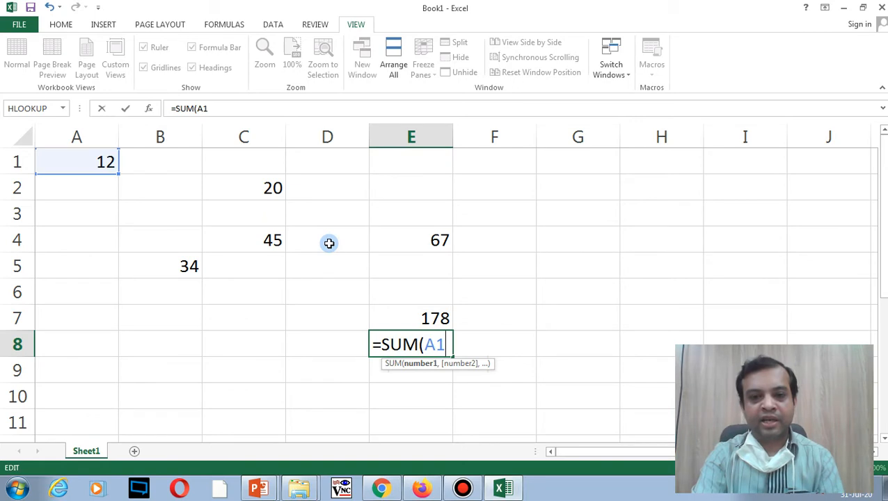
text(,)
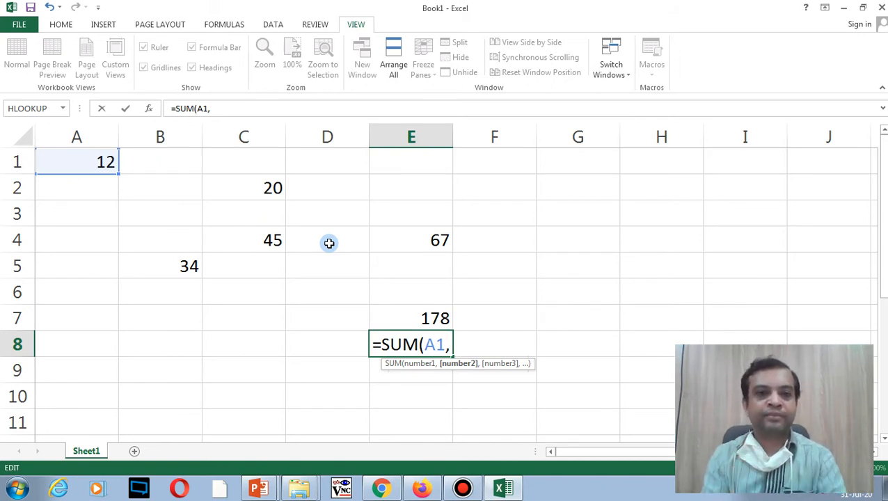
text(C2,)
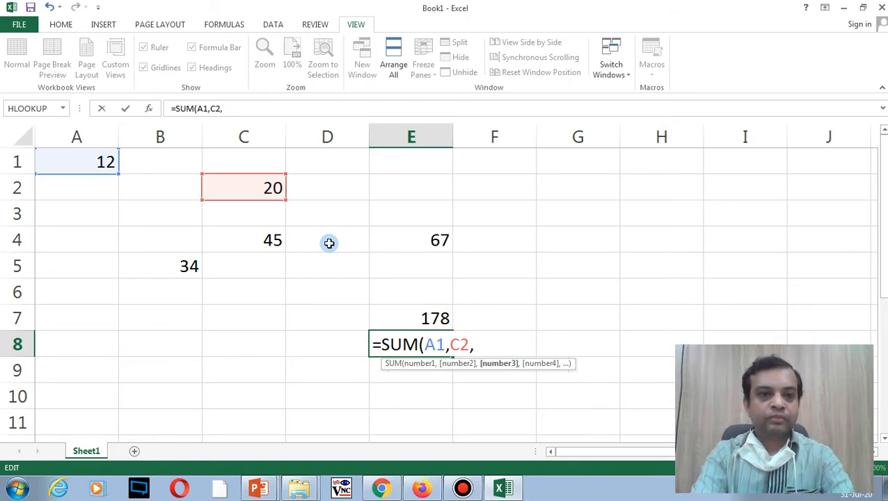
text(C)
text(4)
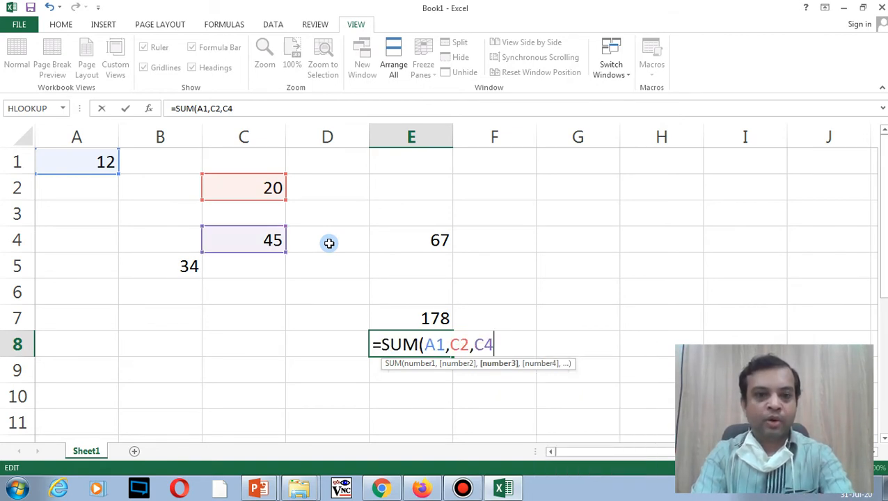
text(,B)
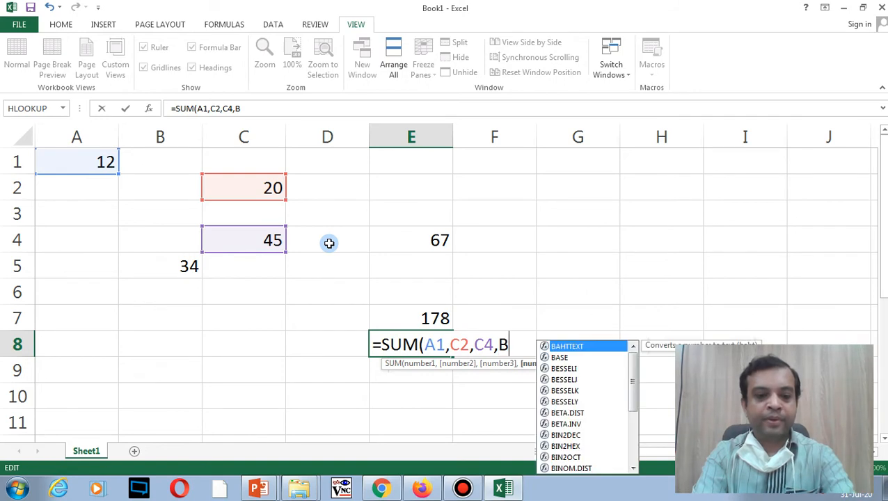
text(5,E5)
key(BackSpace)
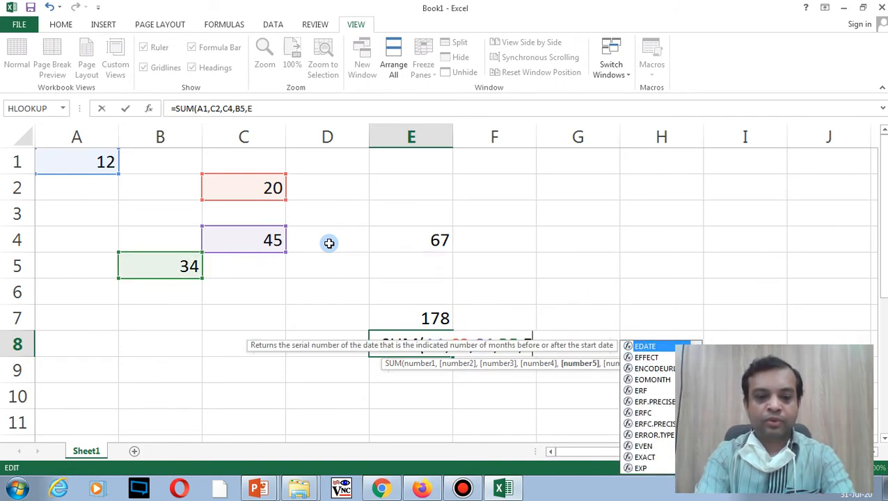
text(4)
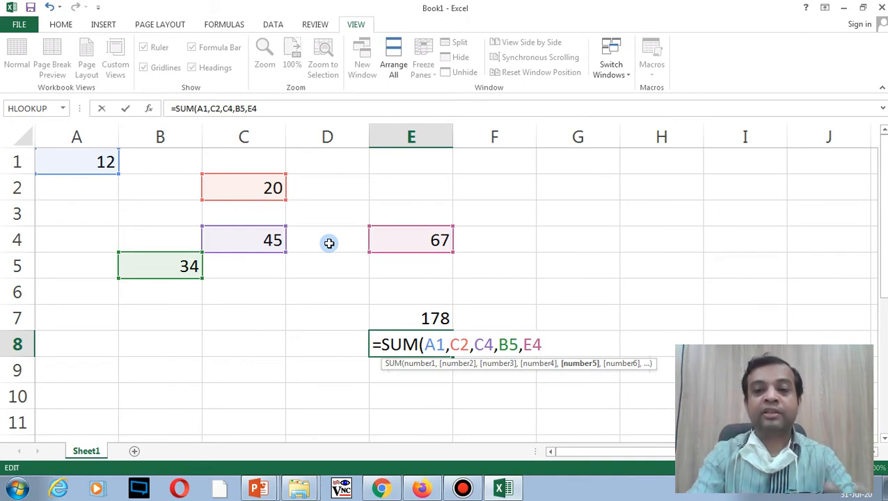
text())
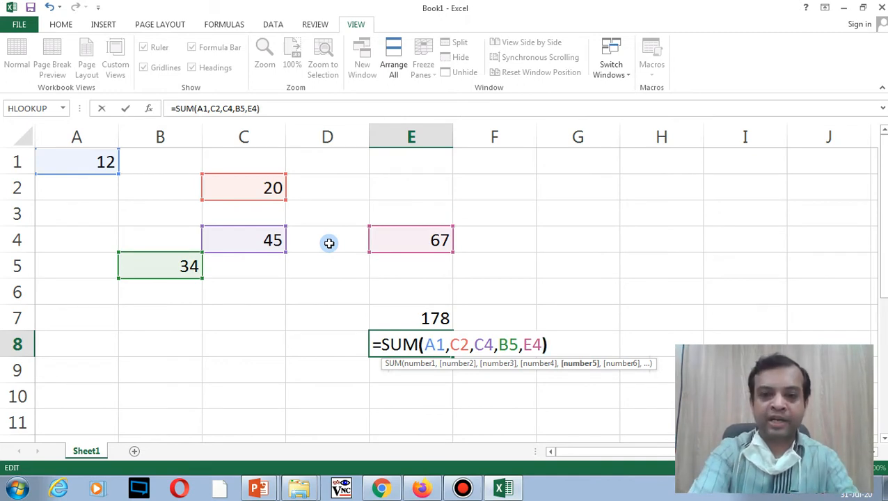
key(Return)
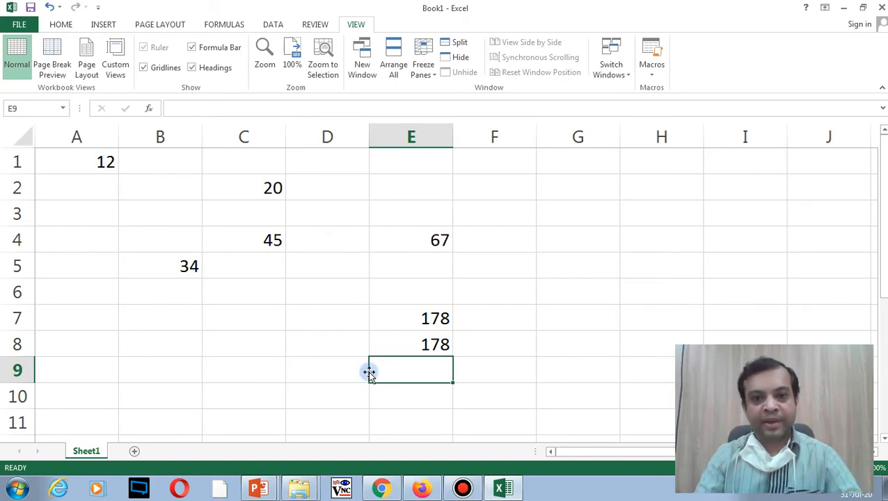
Step: Compare E7's addition formula with E8's SUM formula
click(424, 317)
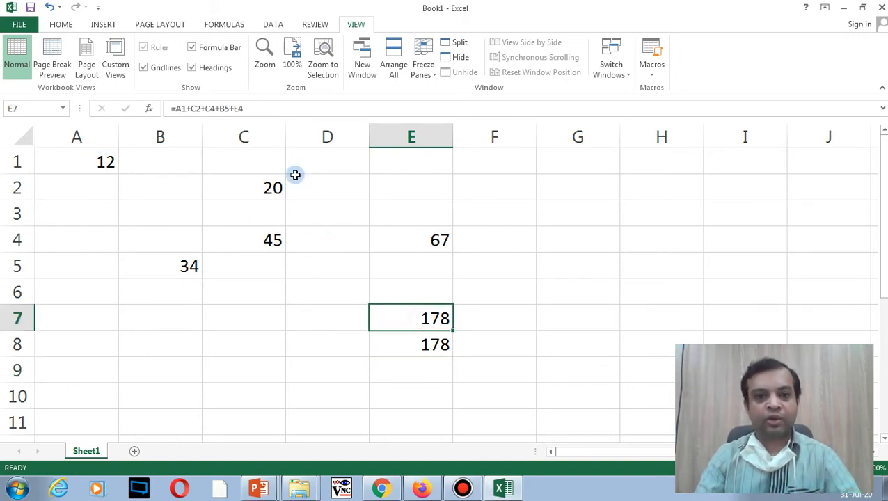
double_click(402, 315)
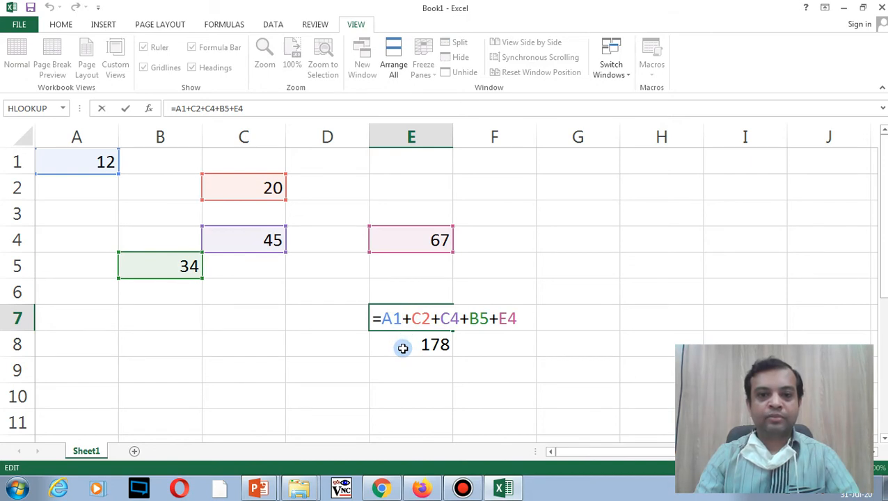
double_click(402, 344)
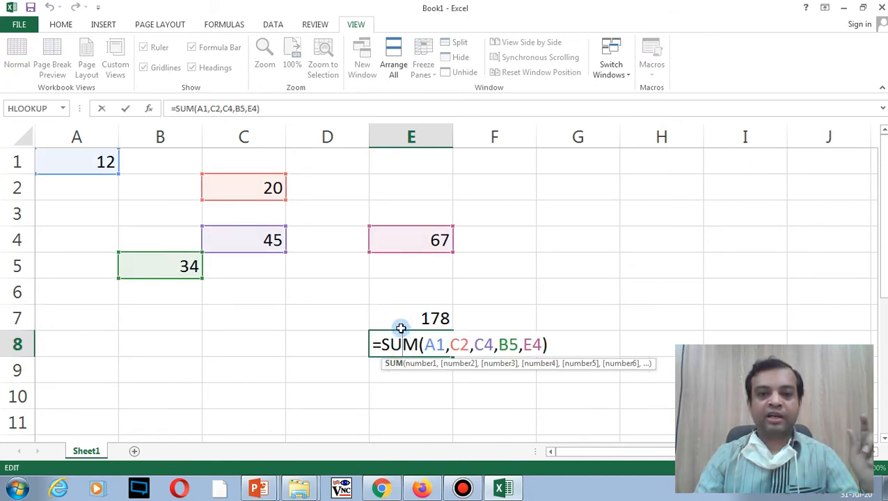
Step: Label cell D7 with TOTAL
mouse_move(346, 319)
mouse_down()
mouse_move(344, 335)
mouse_move(344, 318)
mouse_up()
text(tOTAL)
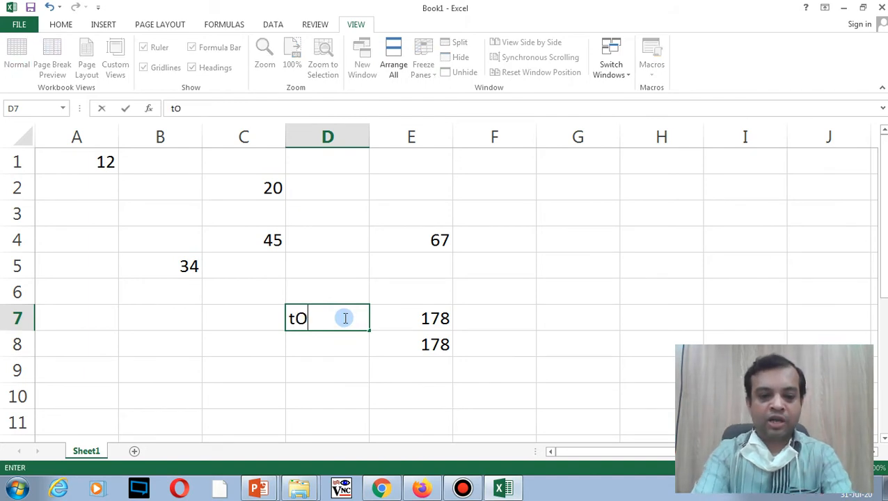
key(BackSpace)
key(BackSpace)
key(BackSpace)
key(BackSpace)
key(BackSpace)
text(TOTAL)
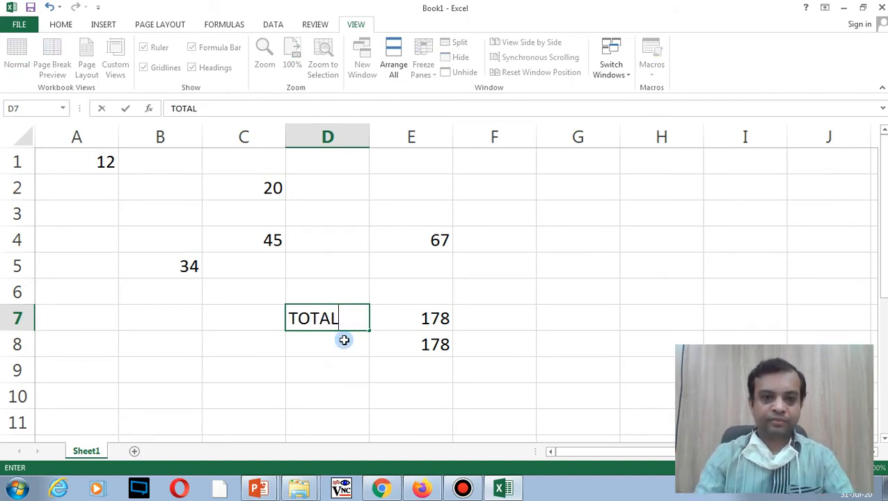
click(343, 341)
Step: Review the E8 and E7 formulas again and begin editing E8's SUM
click(439, 343)
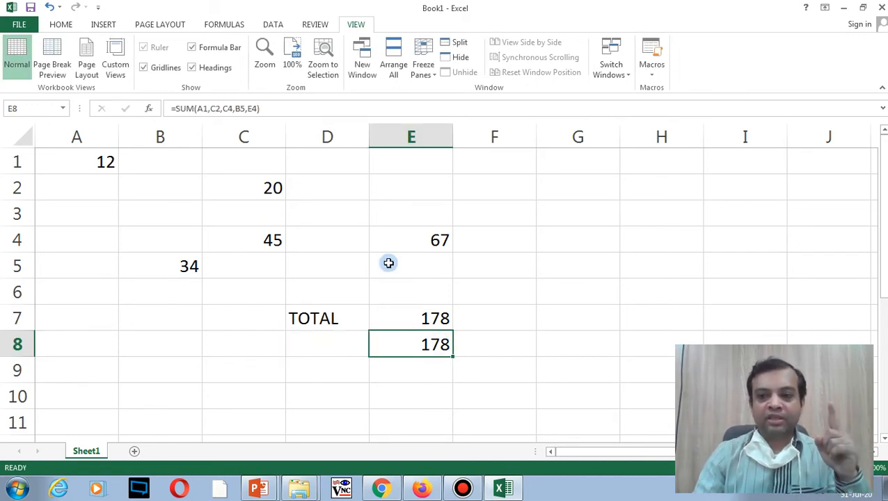
click(418, 316)
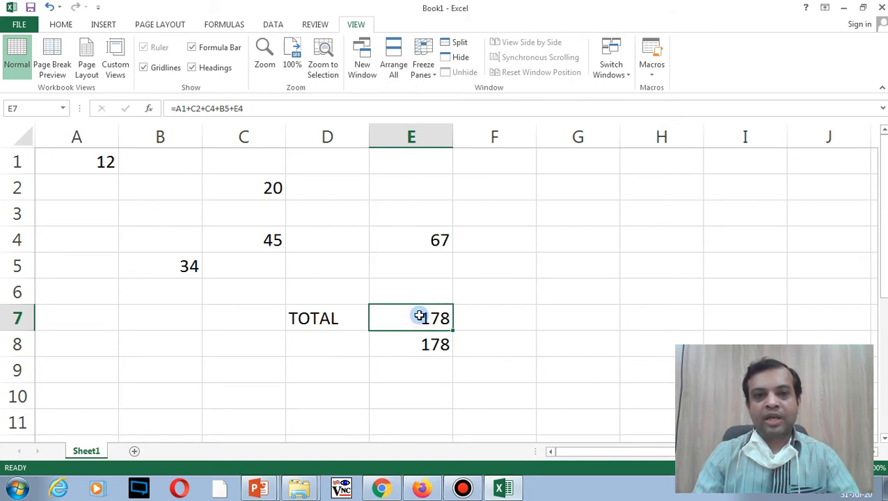
click(419, 345)
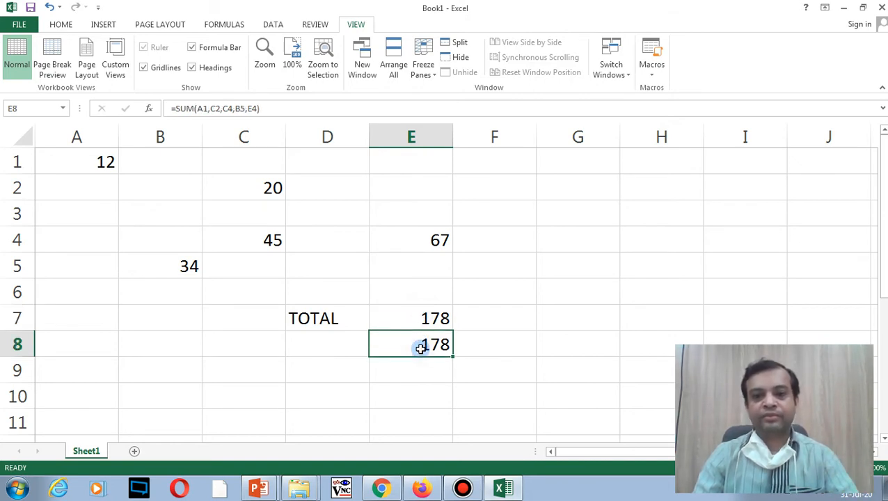
double_click(420, 348)
Step: Change E8's formula to =SUM(A1:E4,B5), which still gives 178
drag(449, 344, 524, 344)
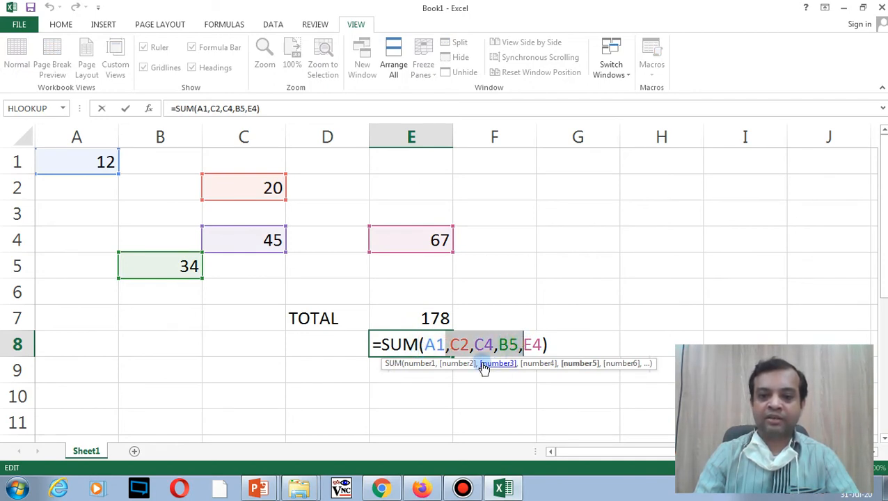
key(BackSpace)
text(:)
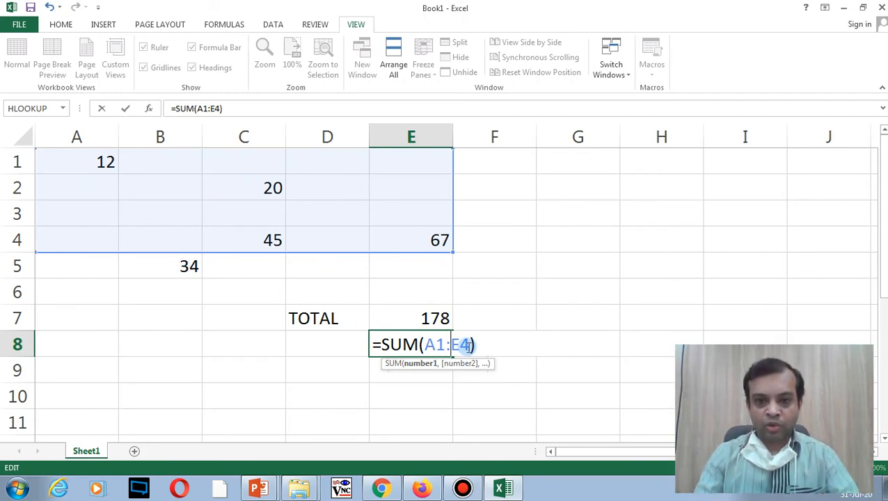
text(,)
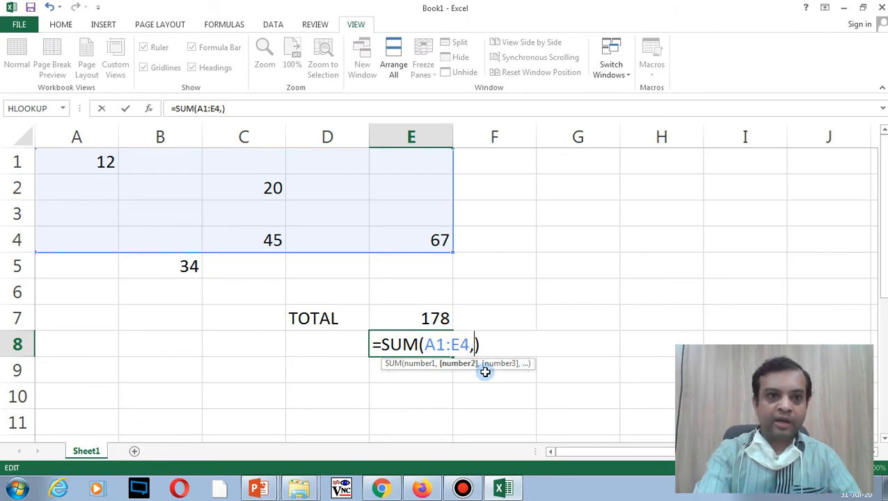
text(B5)
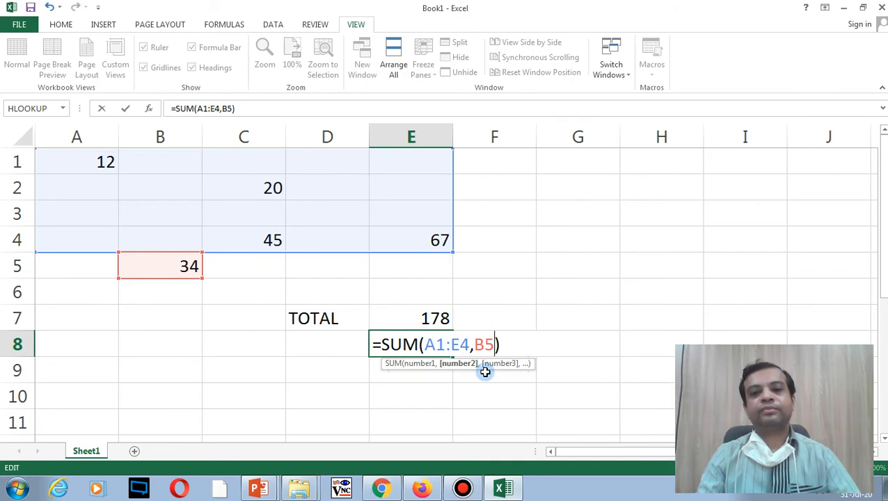
key(Return)
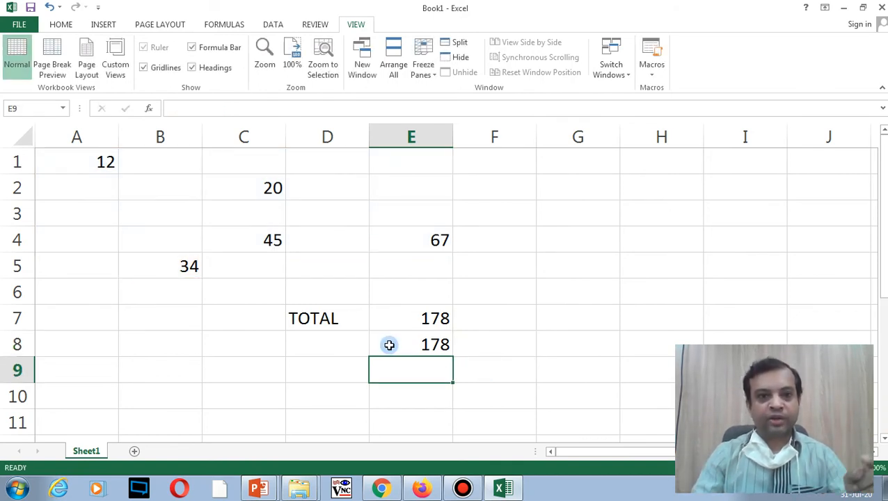
Step: Enter 56 in B2 and highlight A1:E4 to show the summed range
click(163, 189)
text(56)
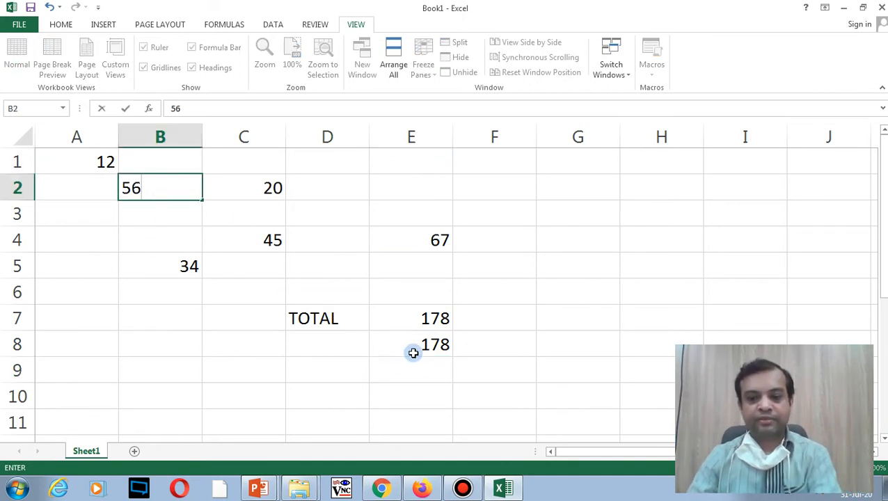
key(Return)
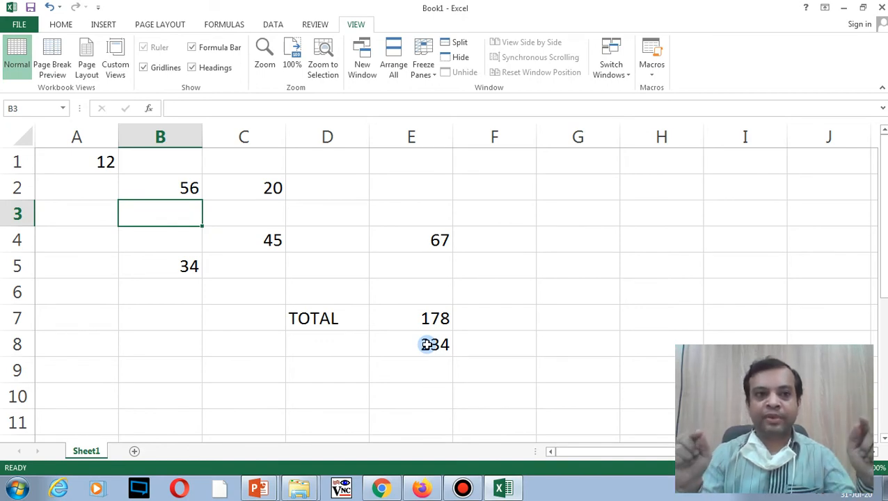
drag(77, 153, 407, 248)
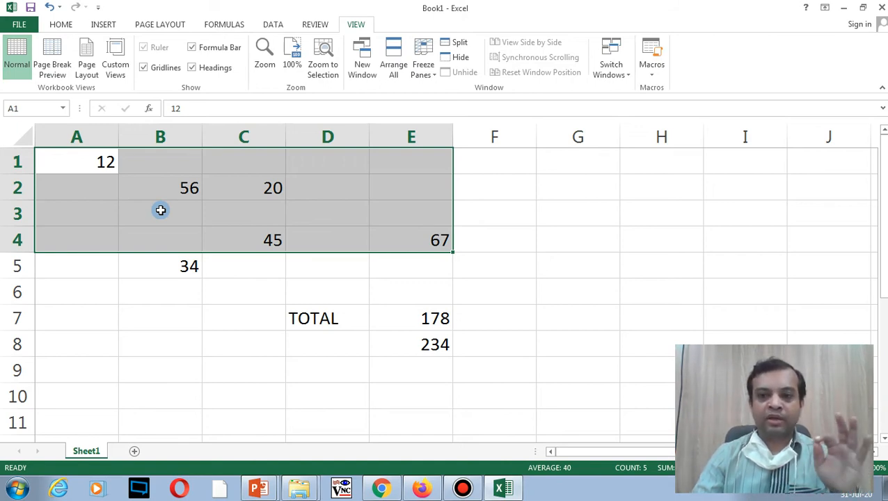
Step: Clear the 20 from cell C2
click(173, 192)
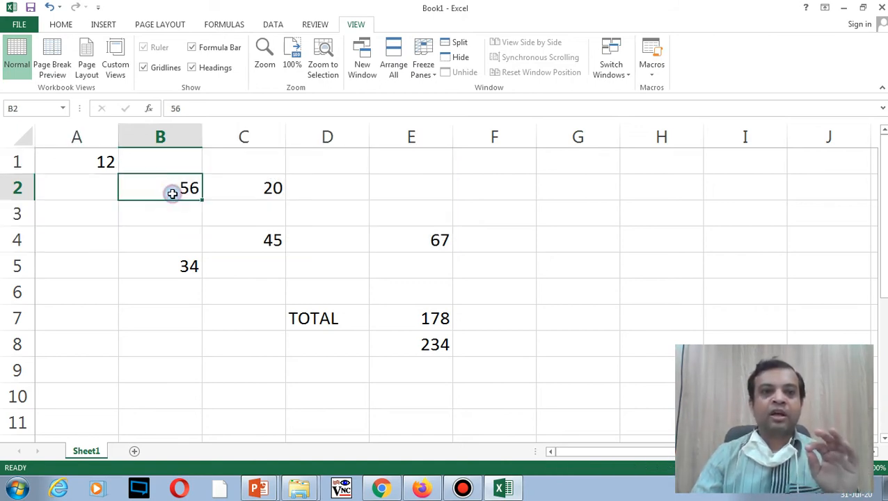
click(248, 188)
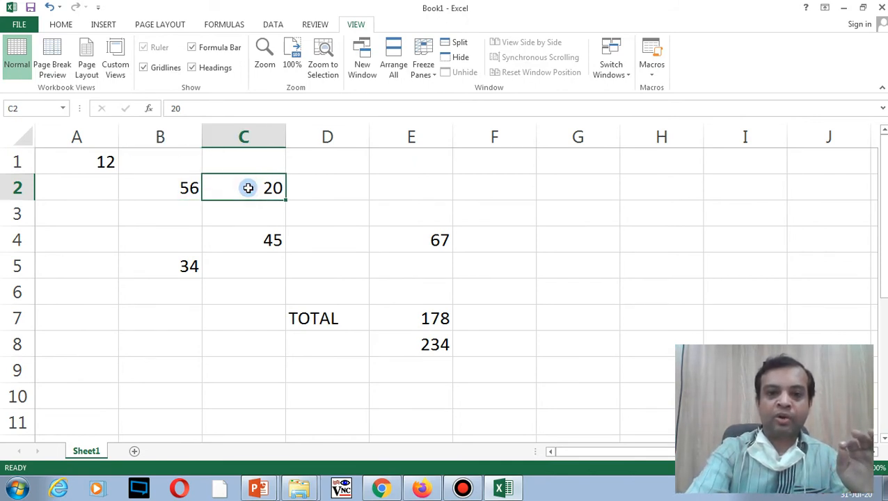
key(Delete)
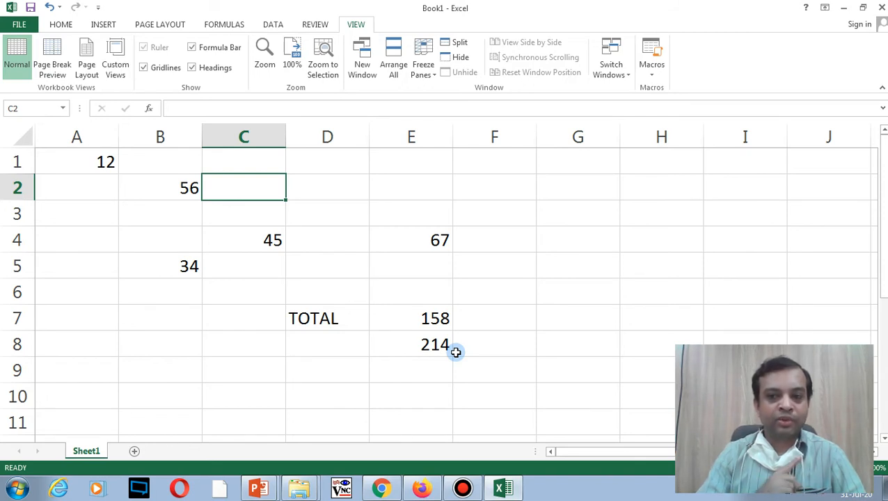
Step: Label D9 'Multiplication' and widen column D to fit it
click(351, 366)
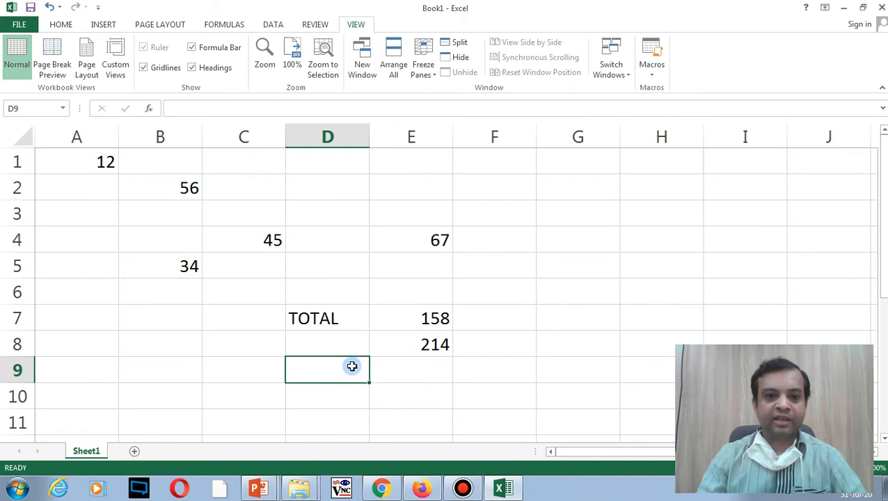
text(mULTIPLICATION)
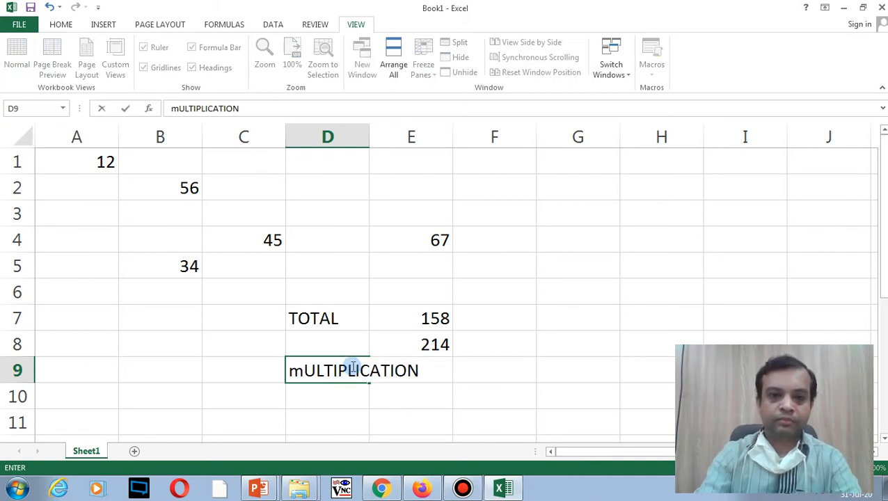
drag(363, 134, 376, 133)
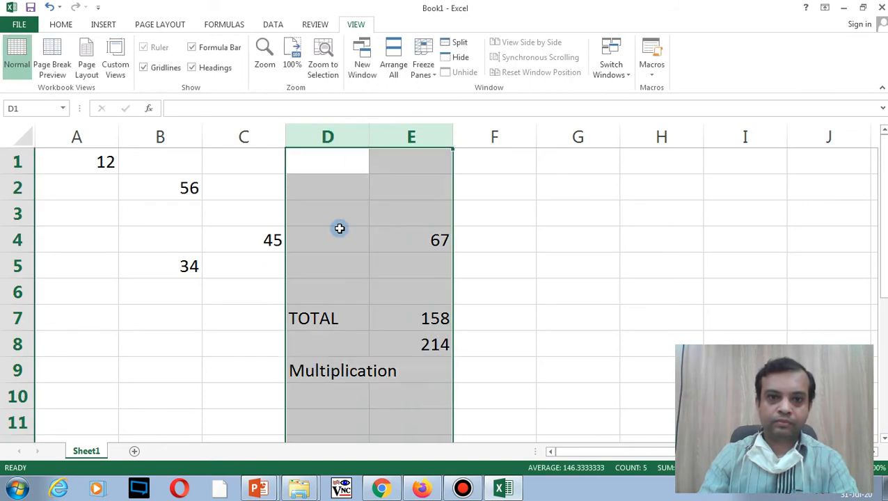
click(329, 374)
drag(369, 137, 402, 137)
Step: Enter =PRODUCT(A1,B5) in E9, giving 408, and check the A1 and B5 values
click(444, 368)
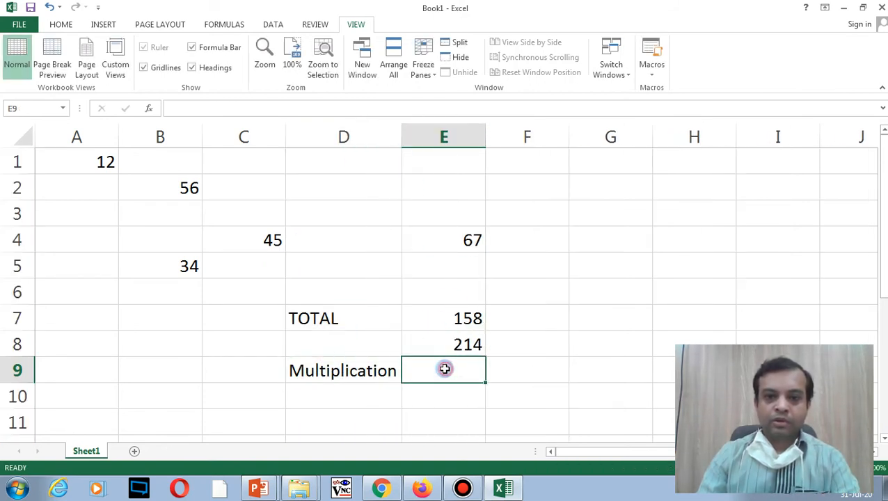
text(=)
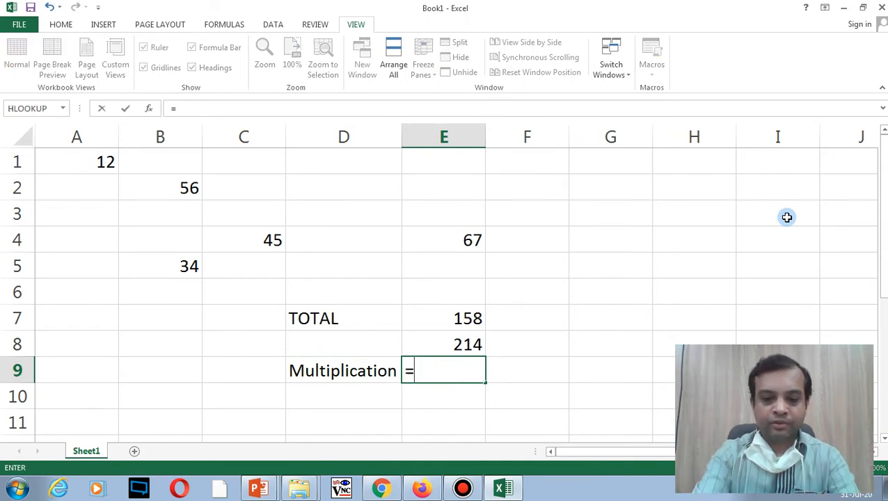
text(product)
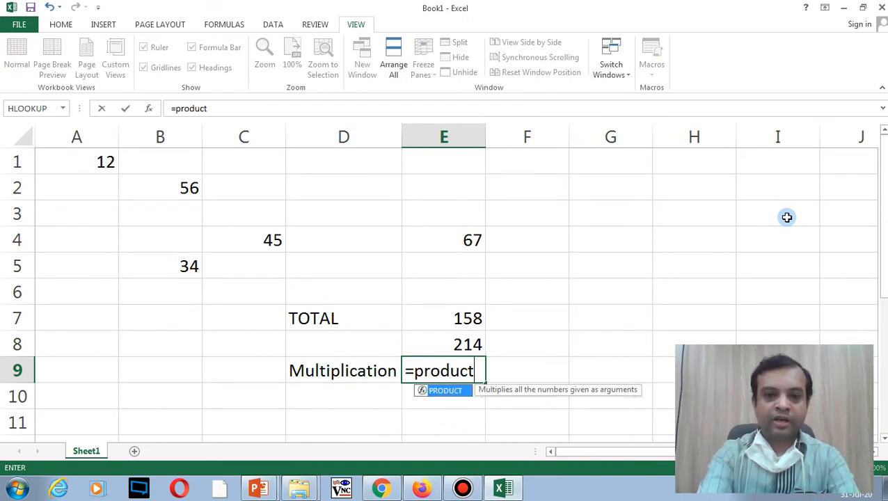
text(()
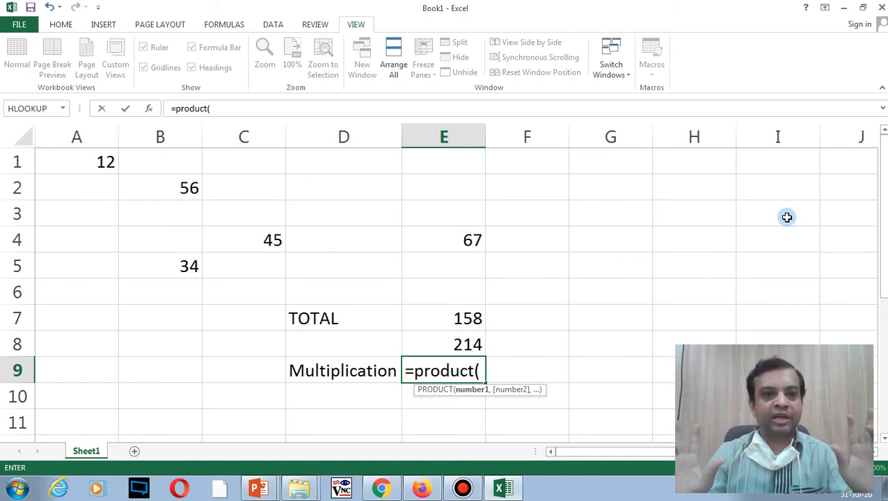
text(a1)
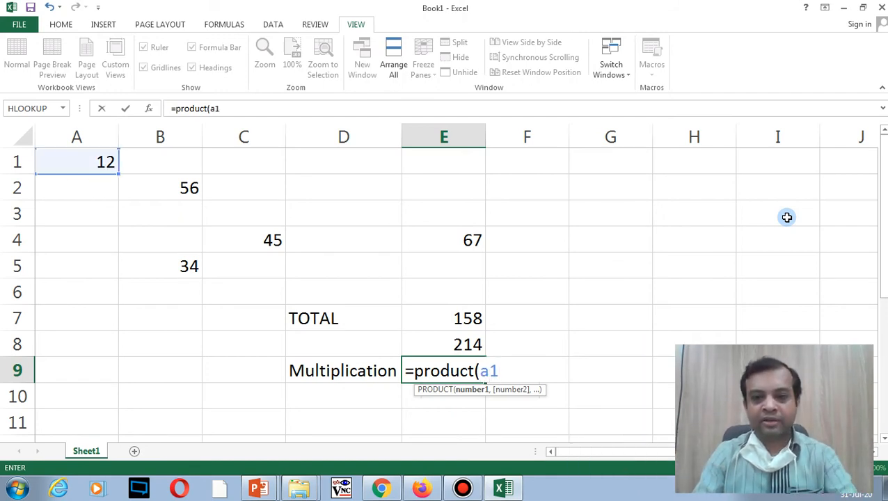
text(,)
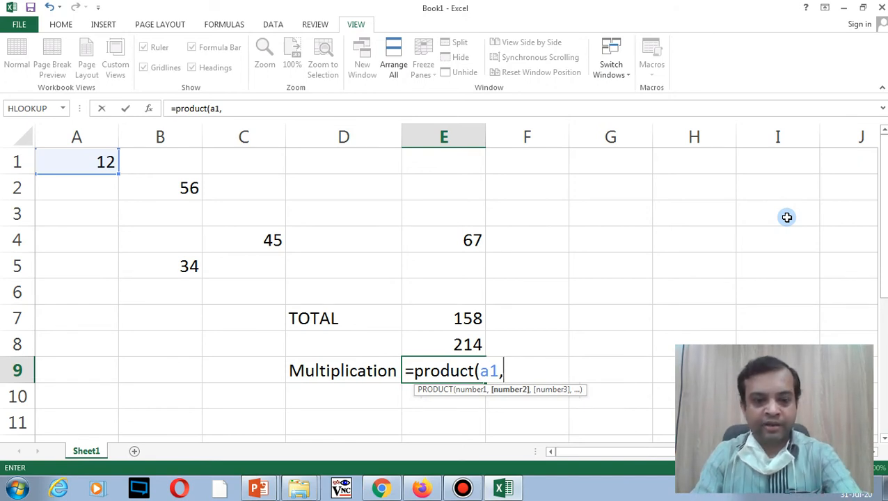
text(b)
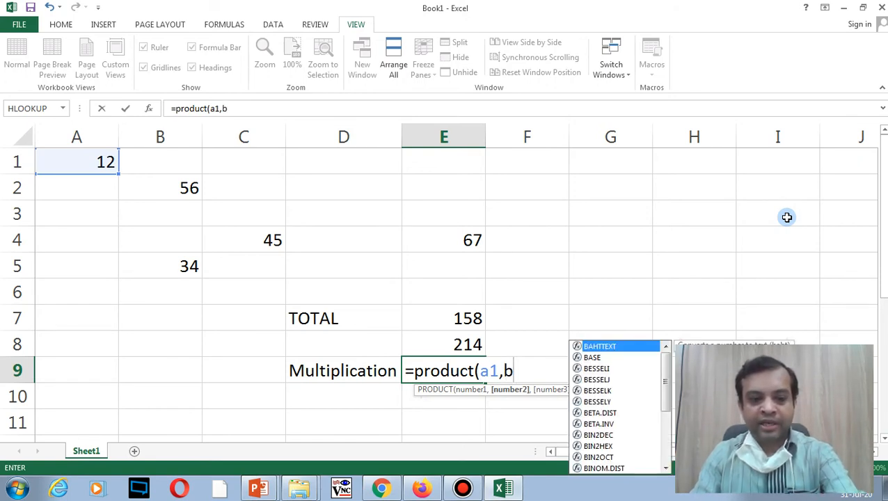
text(5)
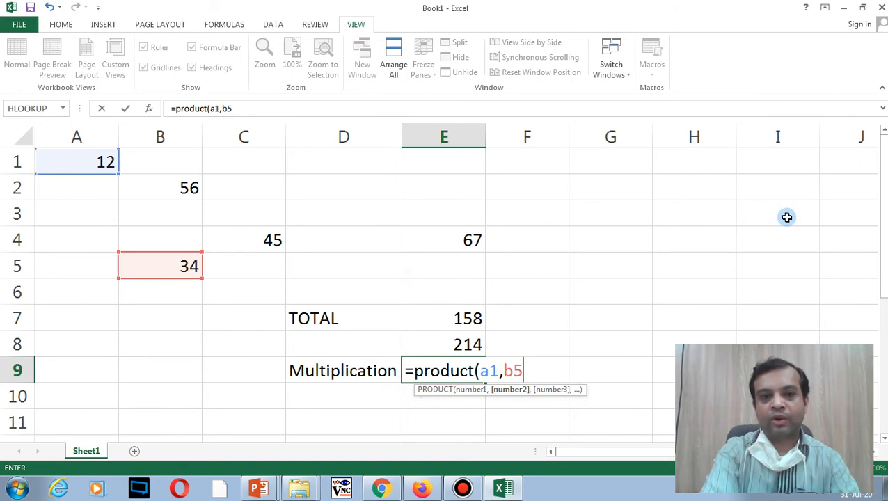
text())
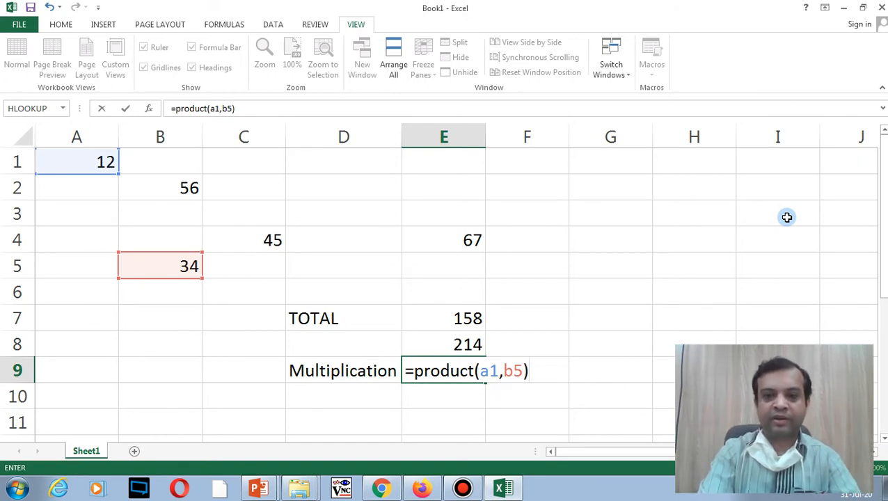
key(Return)
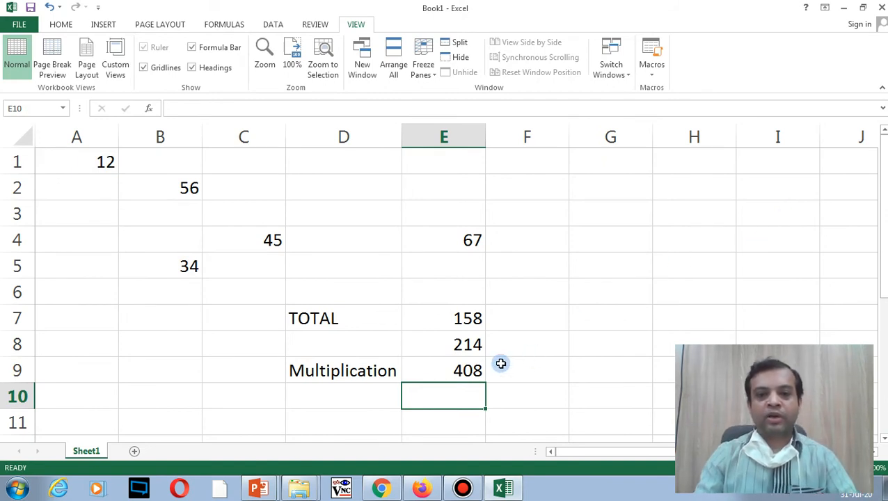
click(460, 365)
click(73, 163)
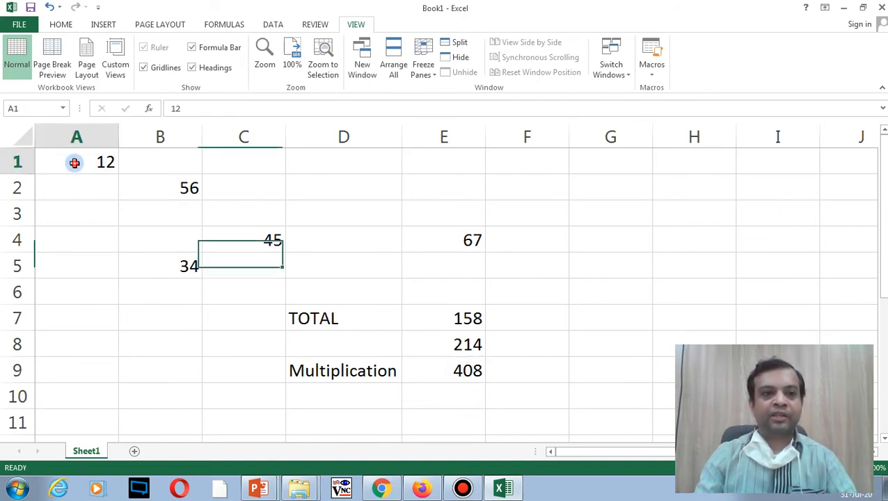
click(178, 266)
click(458, 370)
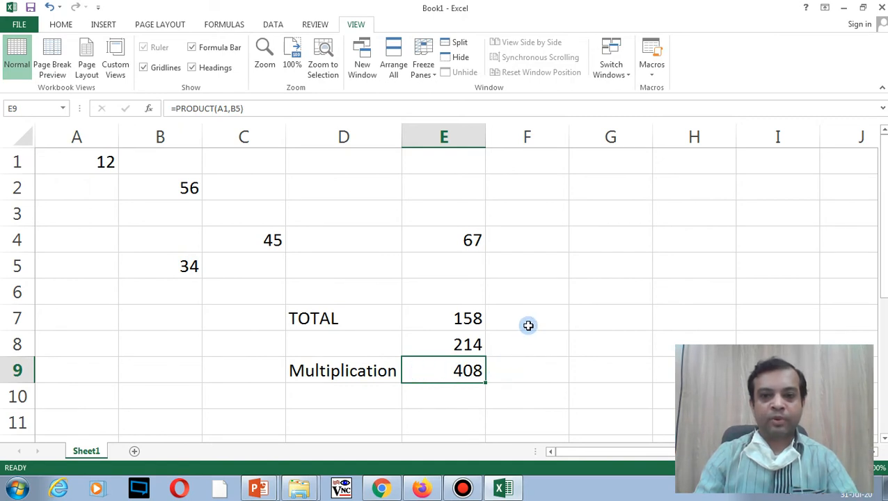
click(515, 372)
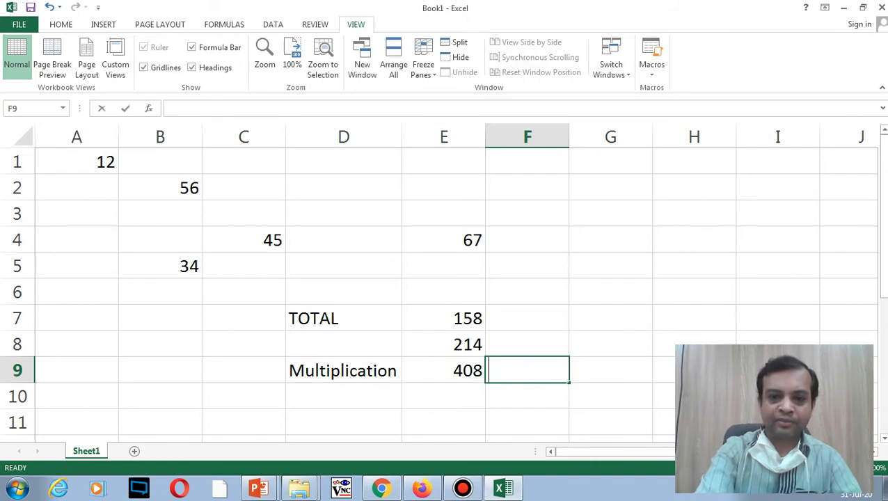
Step: Enter the plain formula =A1*B5 in F9, also giving 408
text(=a1)
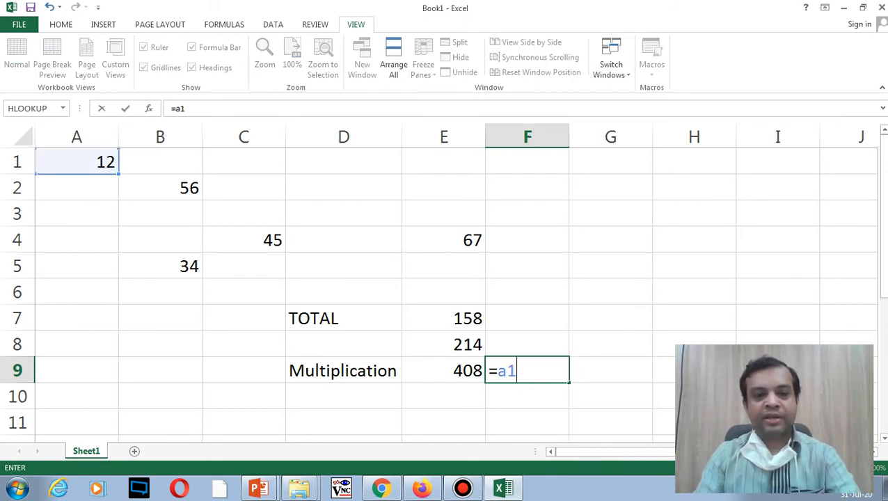
text(*)
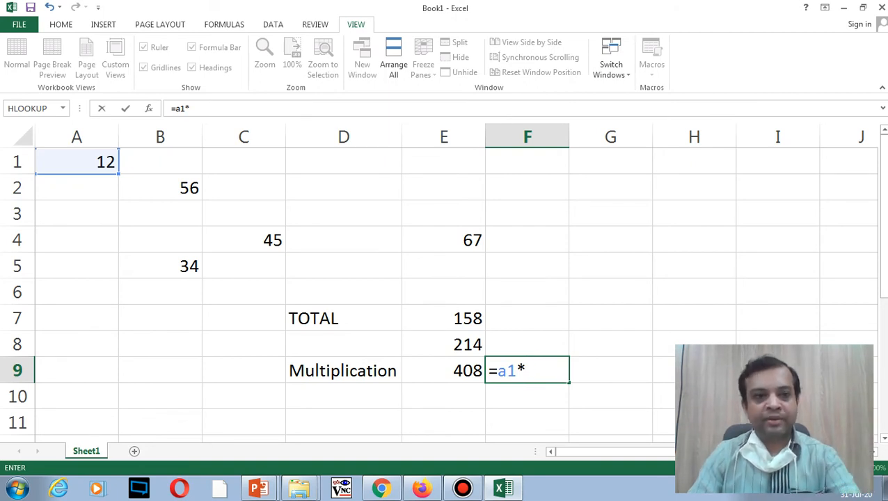
text(b)
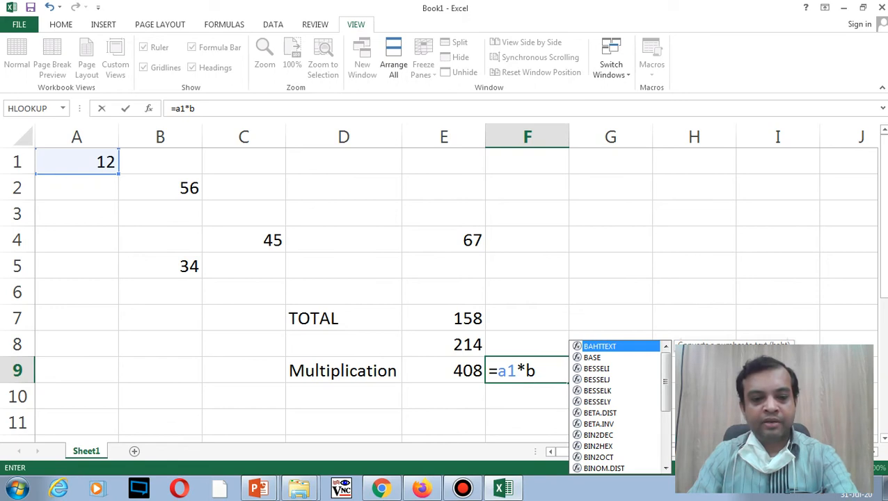
text(5)
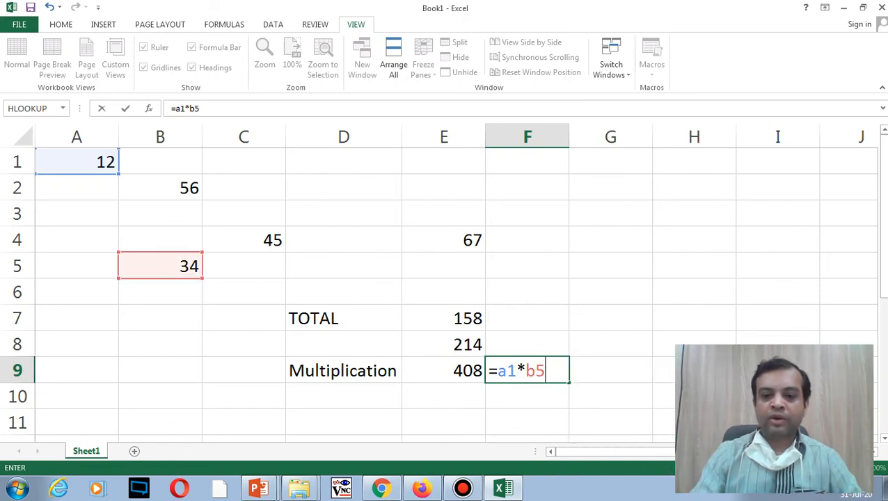
key(Return)
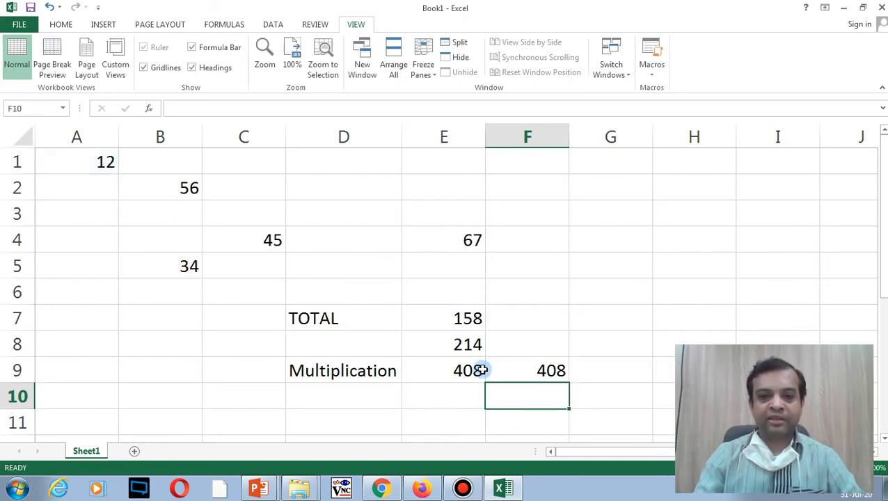
Step: Compare the E9 PRODUCT and F9 multiplication formulas by viewing their references
click(480, 370)
click(532, 370)
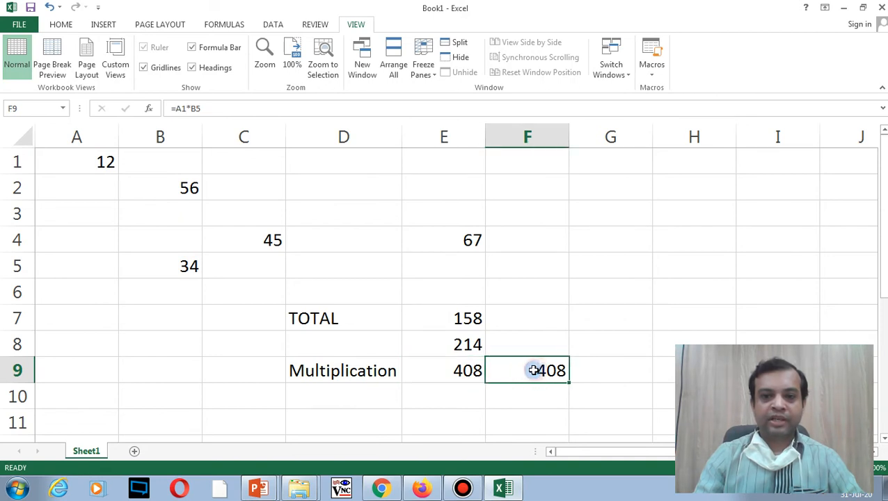
double_click(474, 370)
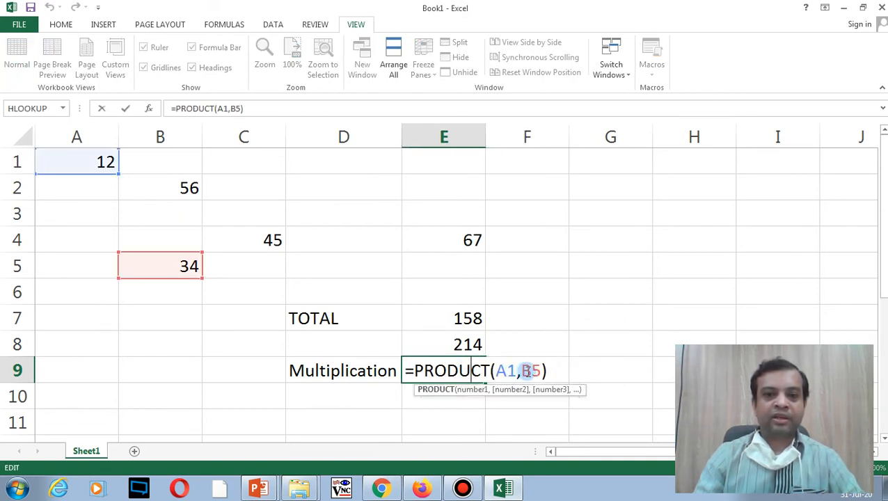
click(587, 365)
click(545, 369)
double_click(544, 370)
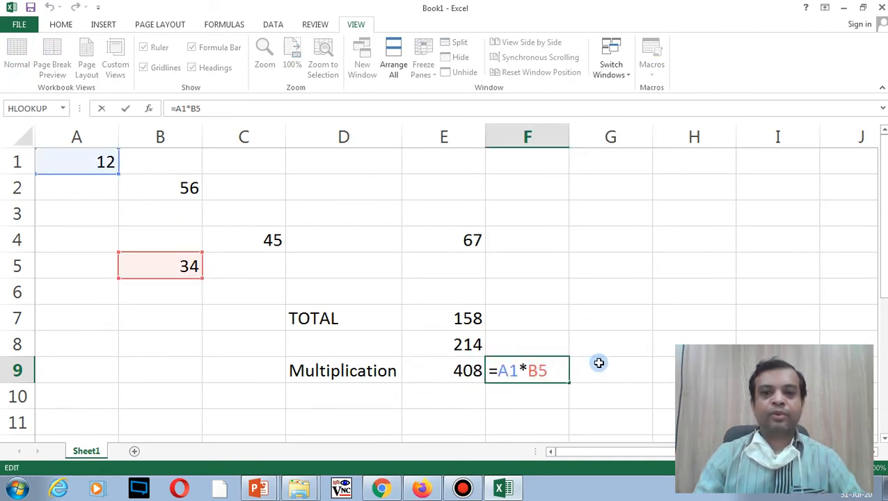
click(599, 362)
click(462, 292)
Step: Add the headings 'Function' in E6 and 'Formula' in F6
text(F)
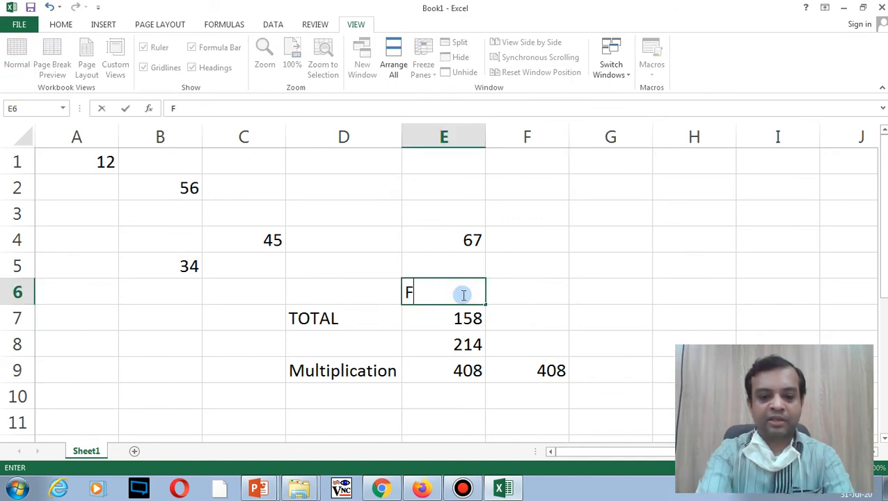
text(unction)
click(514, 291)
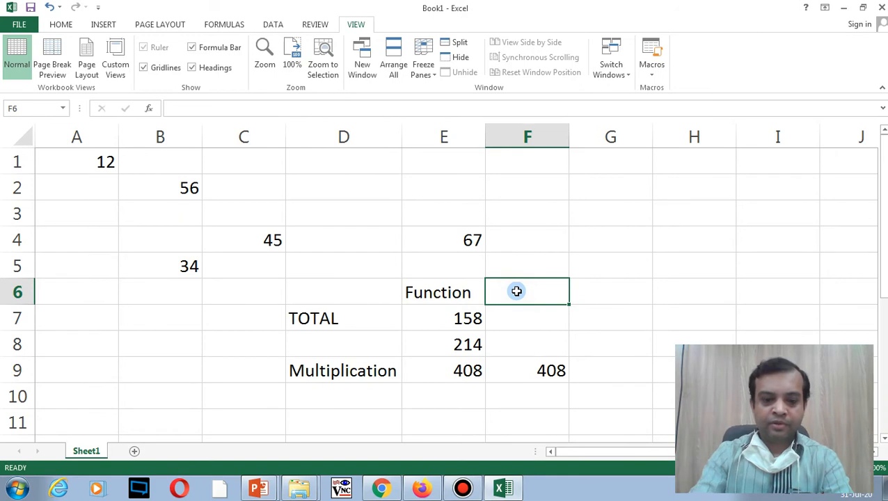
text(Formula)
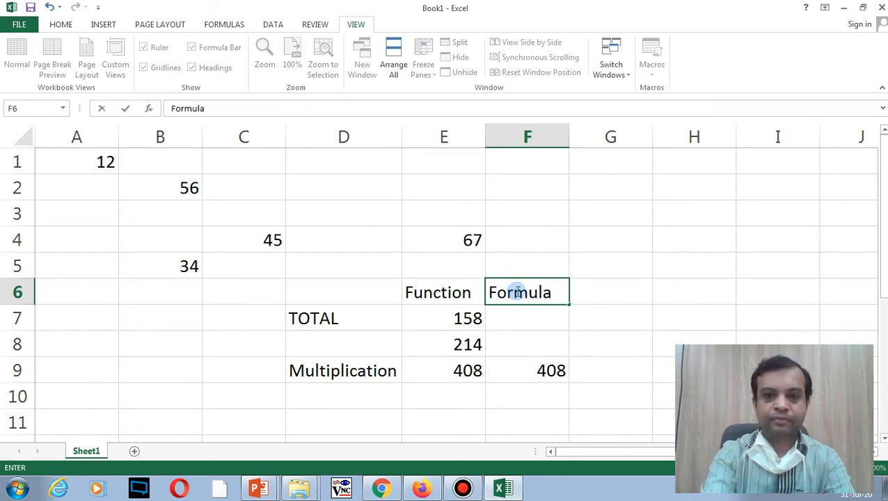
click(444, 323)
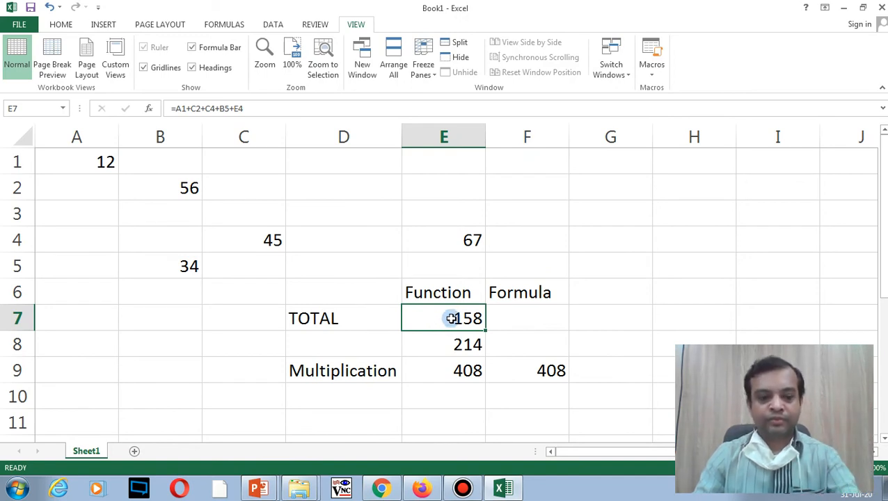
Step: Copy E7's total formula into F7, then delete it again
click(502, 311)
click(462, 313)
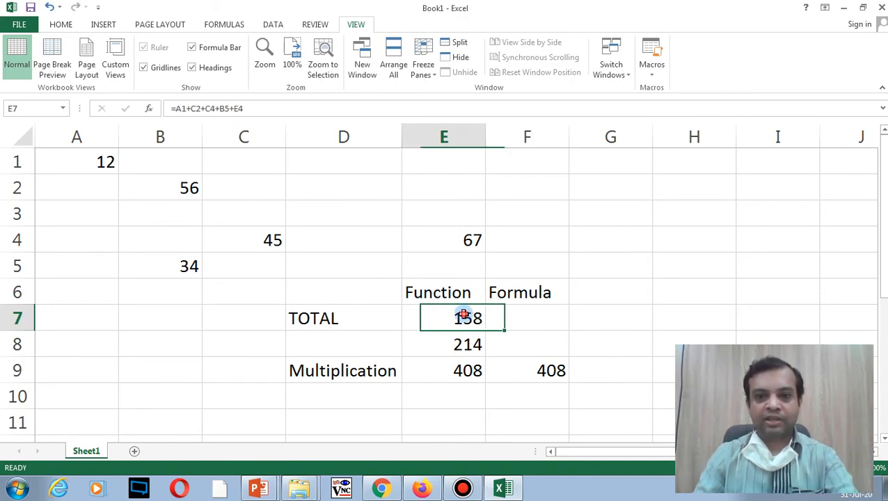
key(ctrl+c)
click(510, 317)
key(ctrl+v)
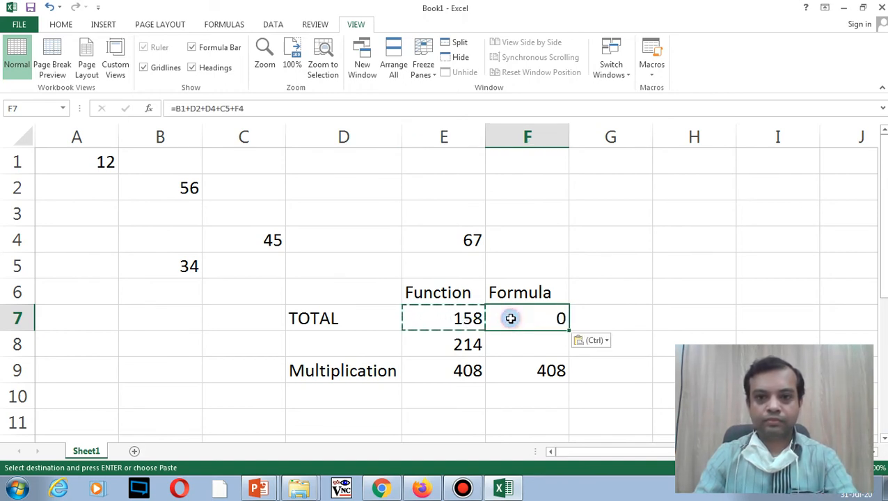
key(Delete)
Step: Paste only E7's formula into F7 via paste options, then remove it
click(449, 320)
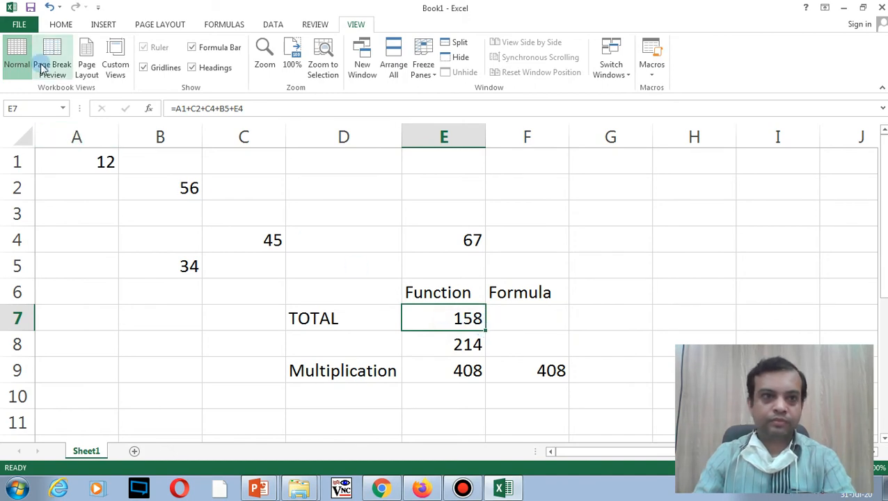
key(ctrl+c)
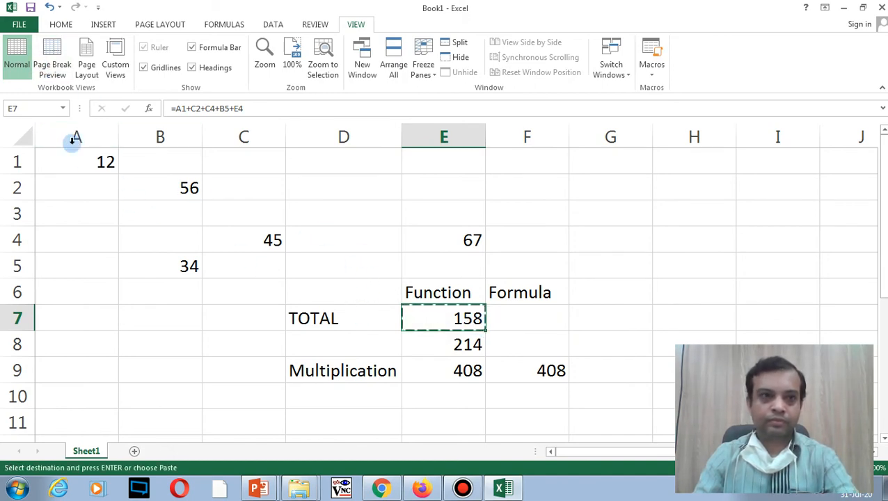
click(57, 27)
click(17, 75)
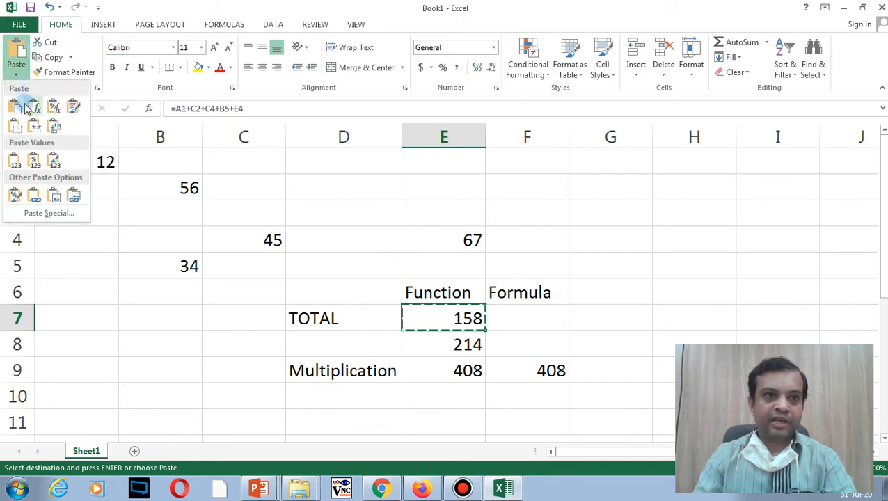
click(33, 108)
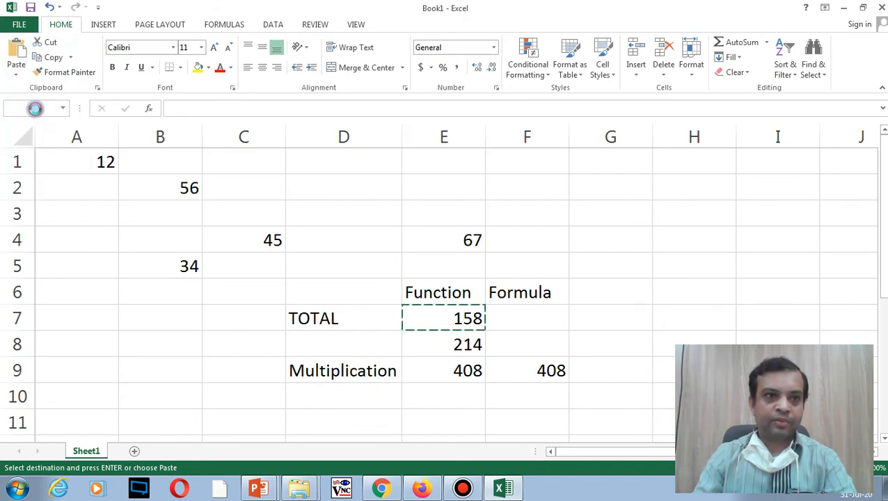
click(536, 319)
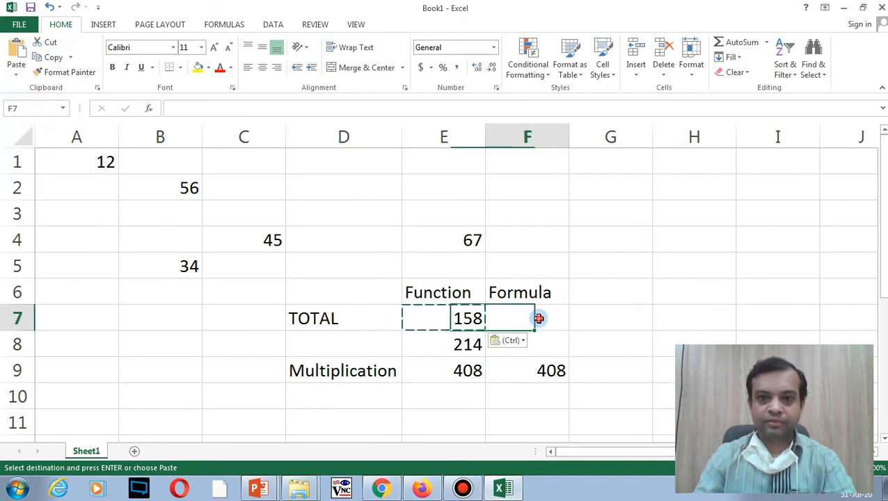
click(16, 75)
click(35, 107)
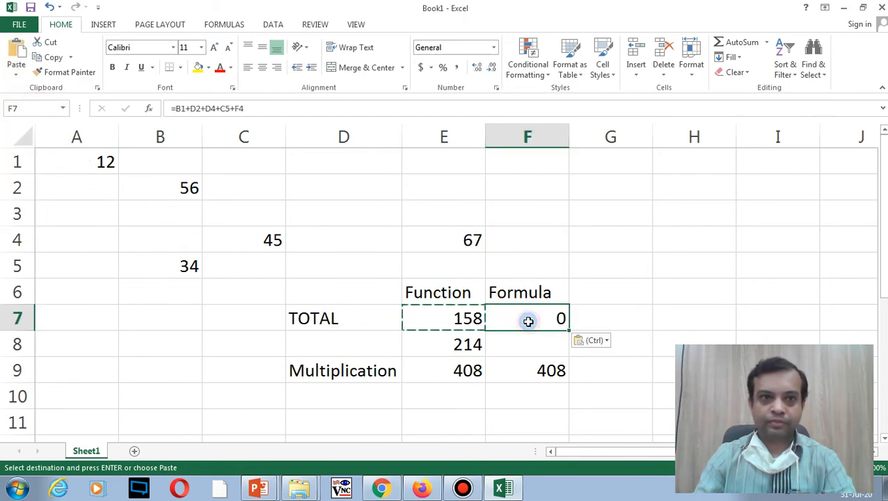
key(Delete)
Step: Clear the 158 result from E7 and view E8's SUM formula
click(470, 318)
key(Delete)
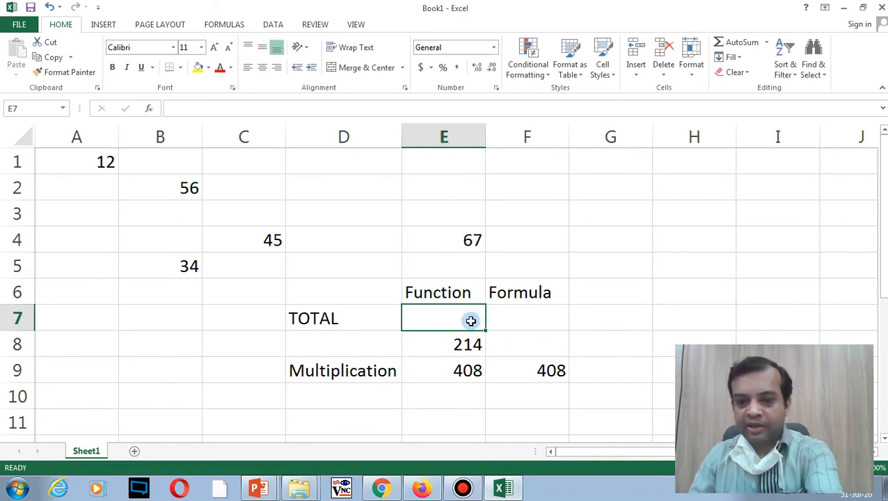
click(462, 343)
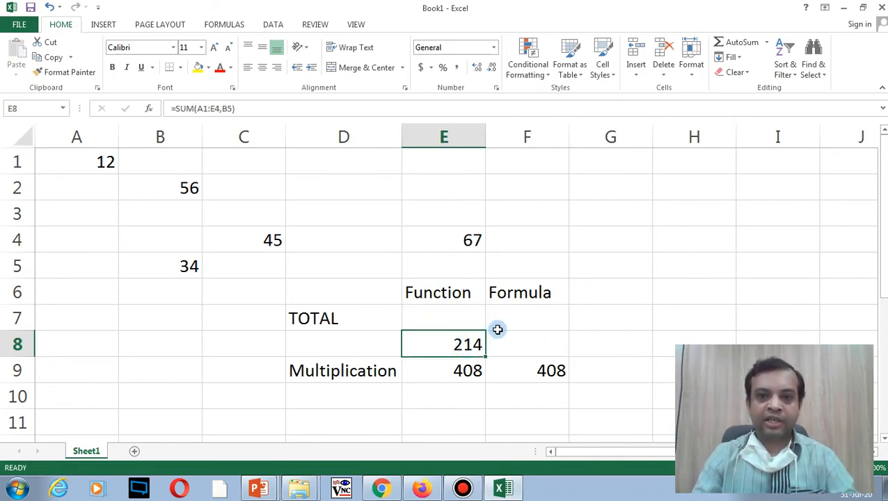
Step: Enter =A1+B2+B5+C4+E4 in F8, correcting C5 to C4, and compare with E8's 214
click(516, 347)
text(=)
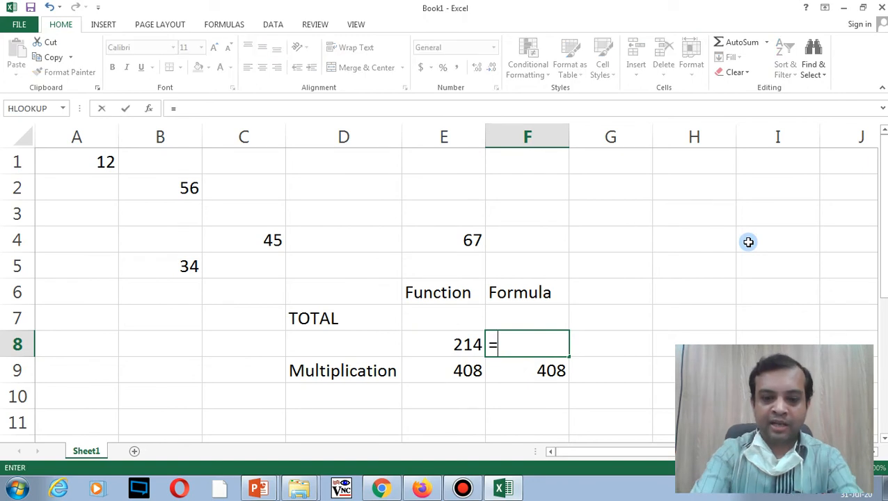
text(a1)
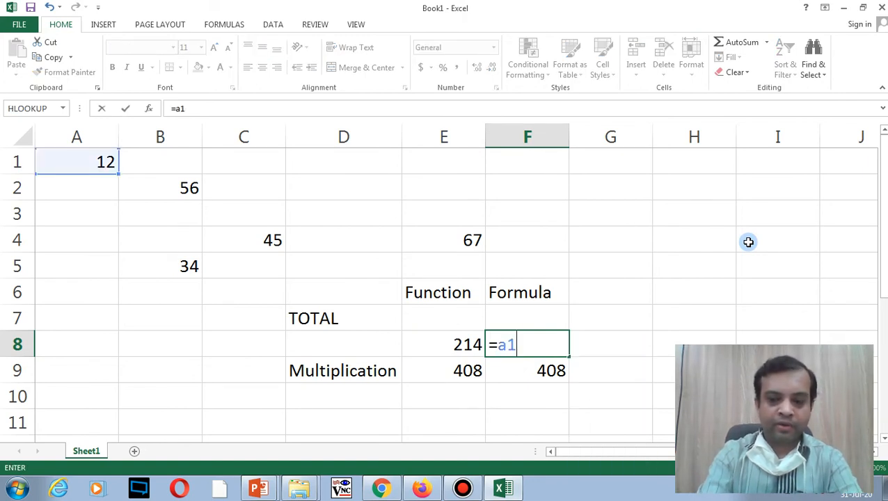
text(+b2+)
text(b5+c5+)
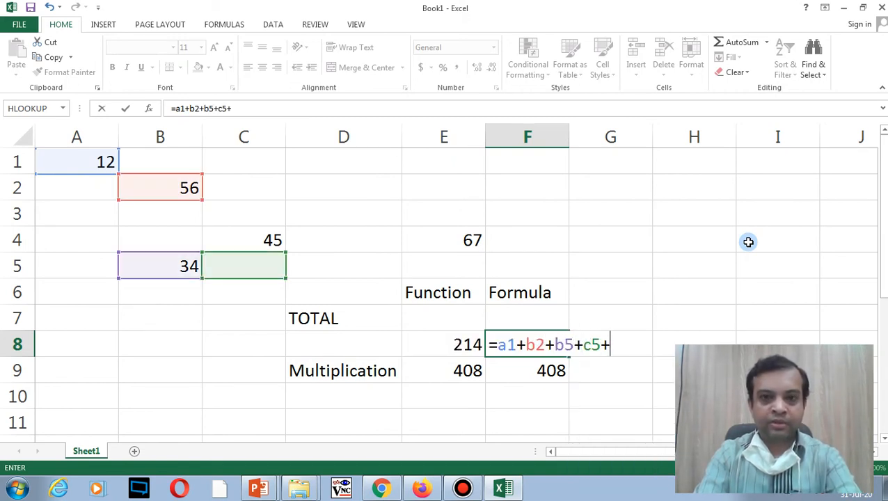
text(e4)
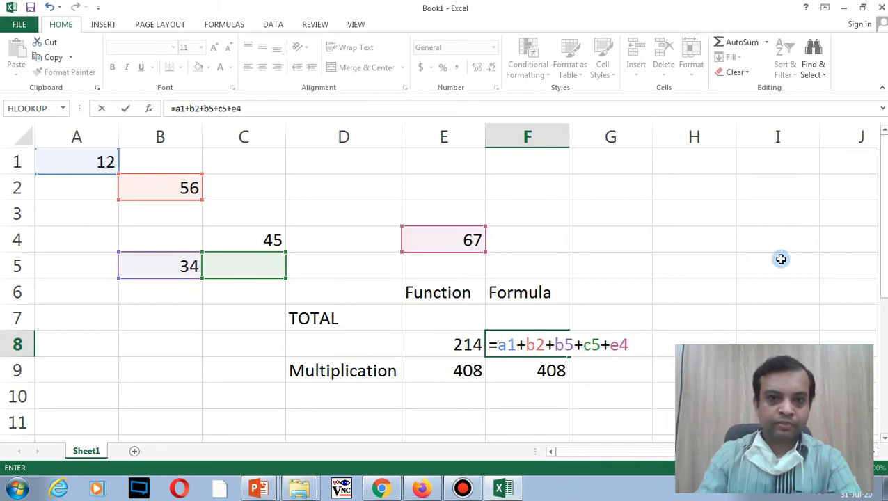
click(599, 344)
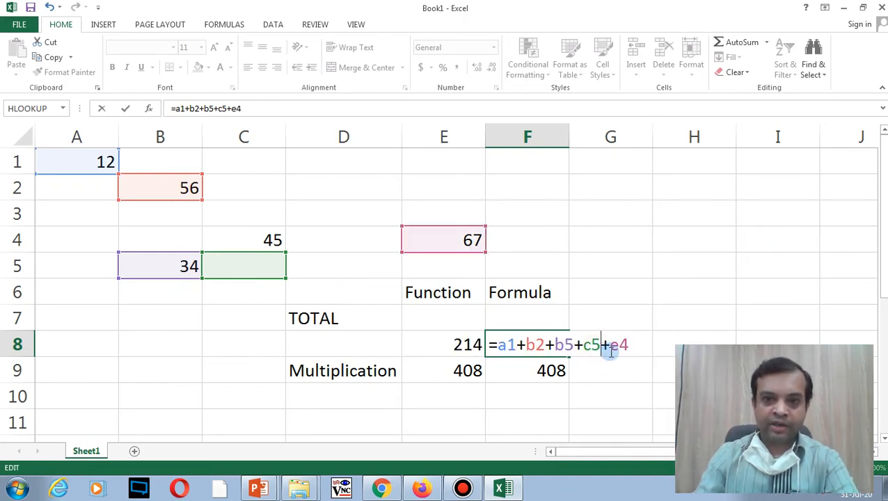
key(BackSpace)
text(4)
key(Return)
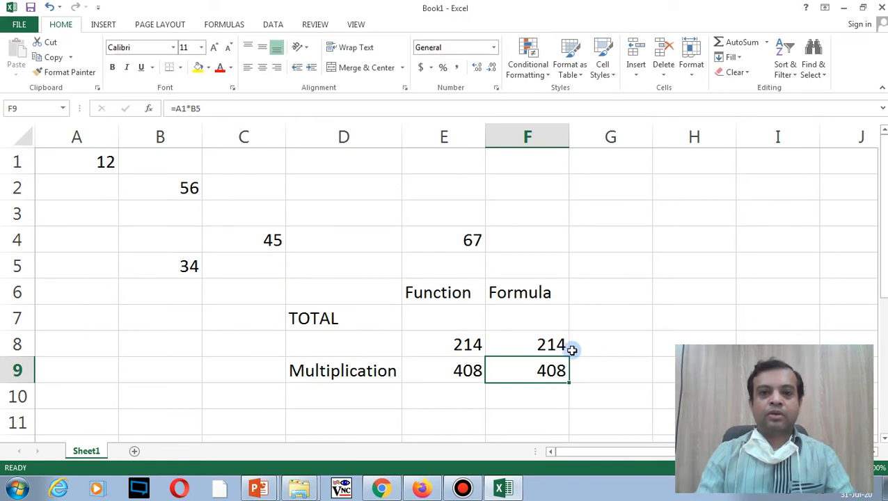
click(461, 344)
click(535, 344)
click(472, 369)
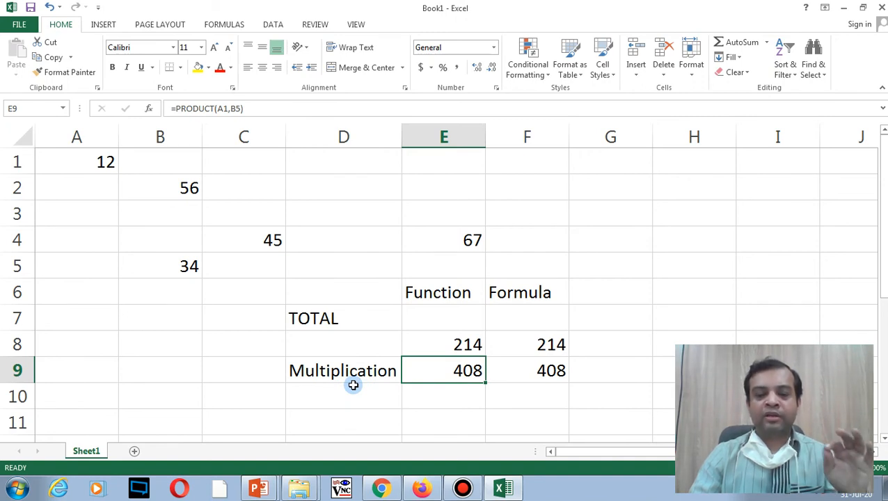
Step: Label D10 'Average', replacing the mistyped 'Sub'
click(347, 394)
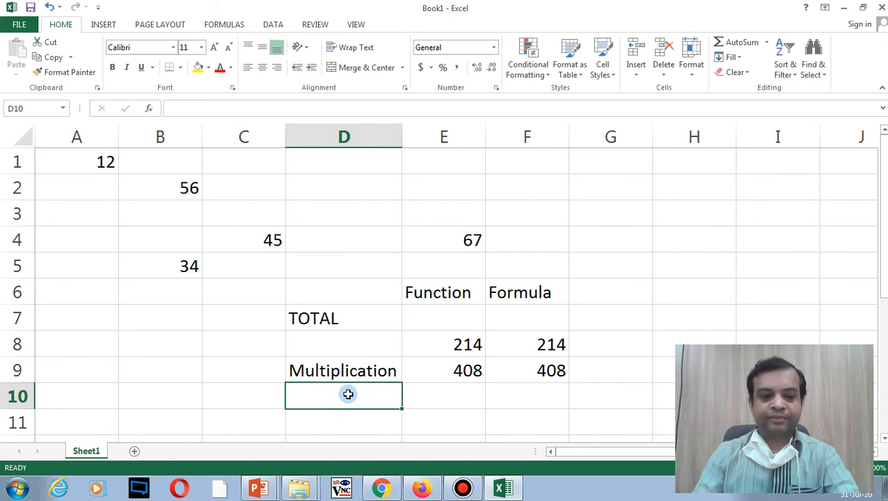
text(Sub)
key(BackSpace)
key(BackSpace)
key(BackSpace)
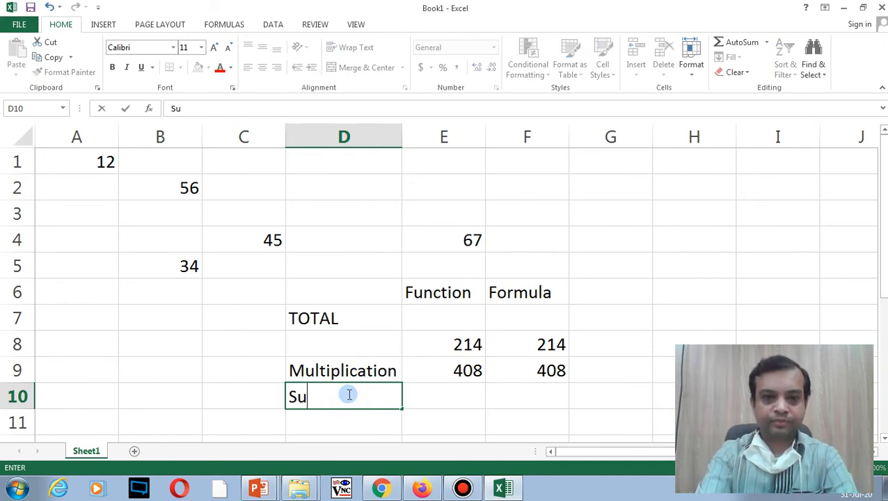
text(Av)
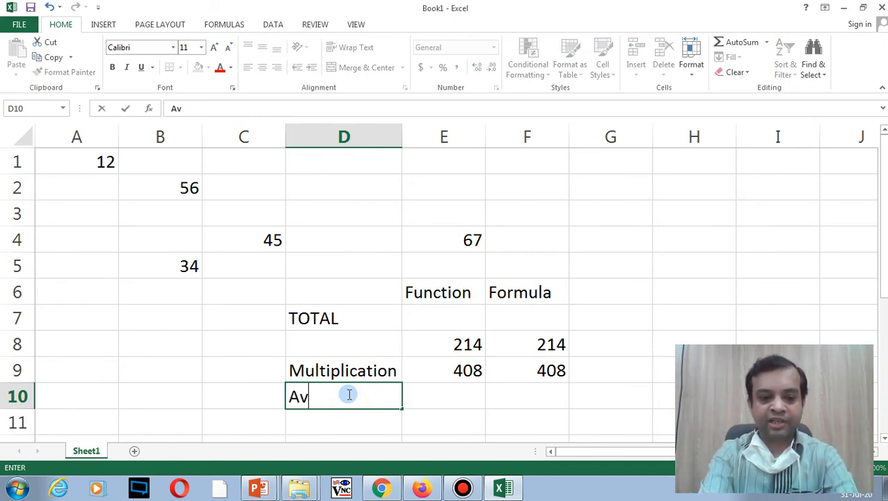
text(erage)
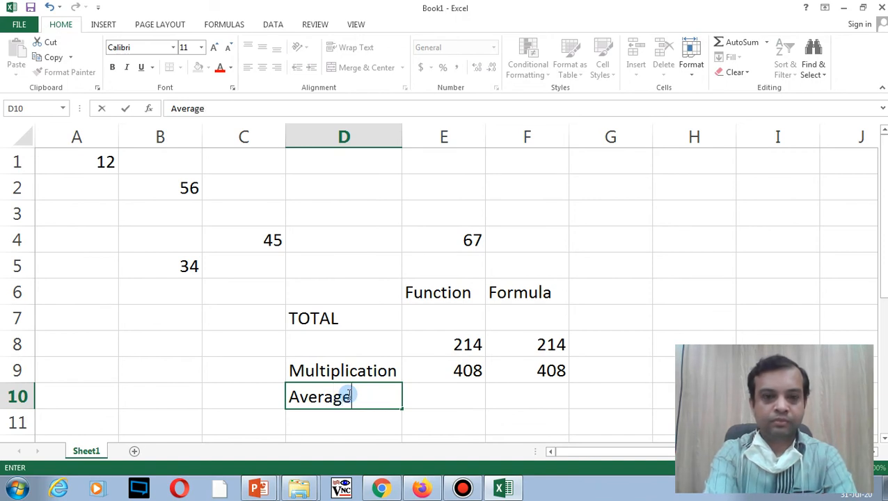
Step: Enter 10 in B1 and 67 in B3
click(178, 171)
text(10)
click(175, 215)
text(67)
click(175, 240)
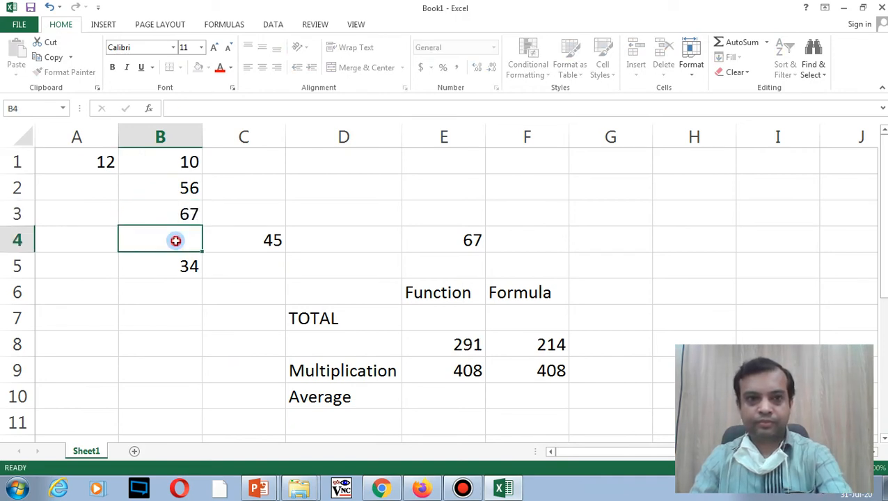
Step: Enter 45 in B4 and put =AVERAGE(B1:B5) in E10, showing 42.4
text(45)
click(179, 280)
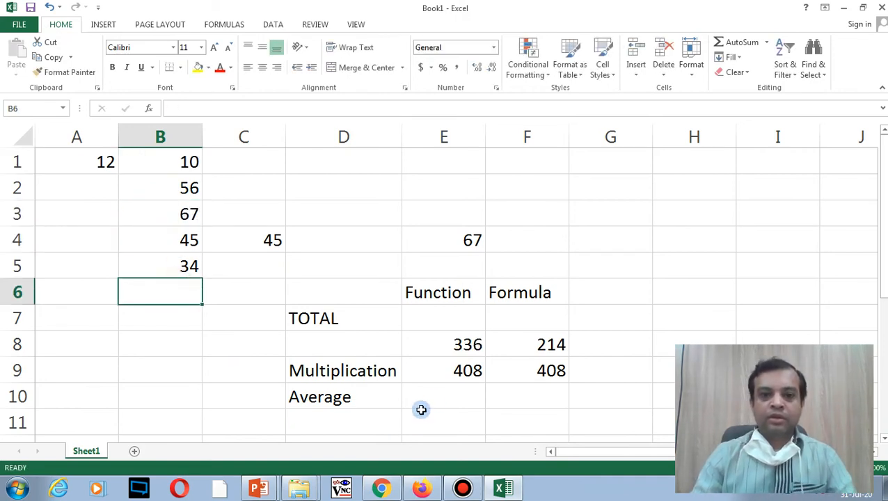
click(439, 397)
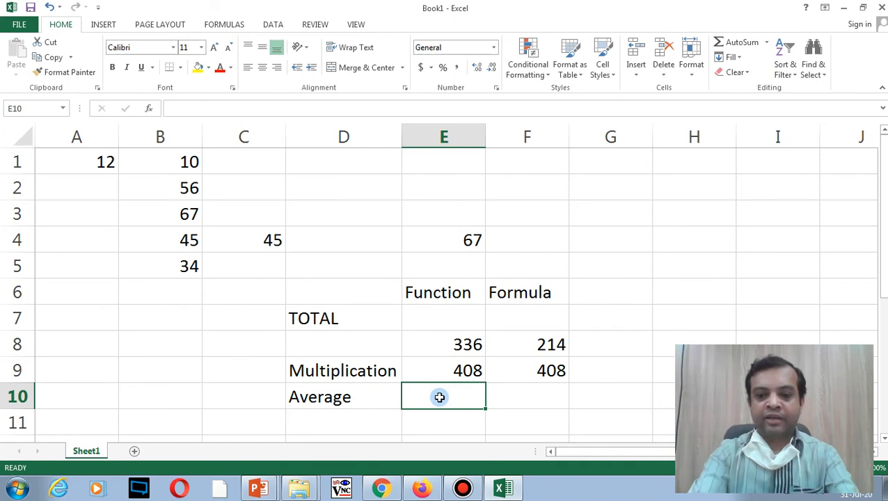
text(=average)
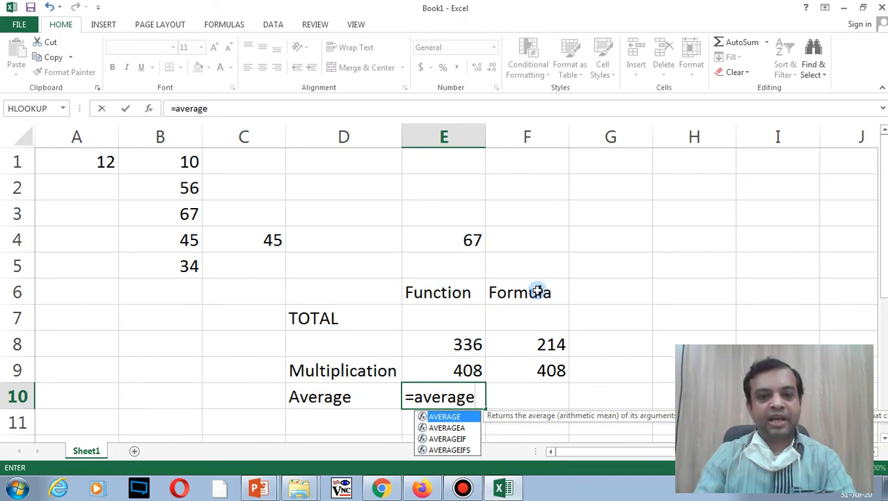
text(()
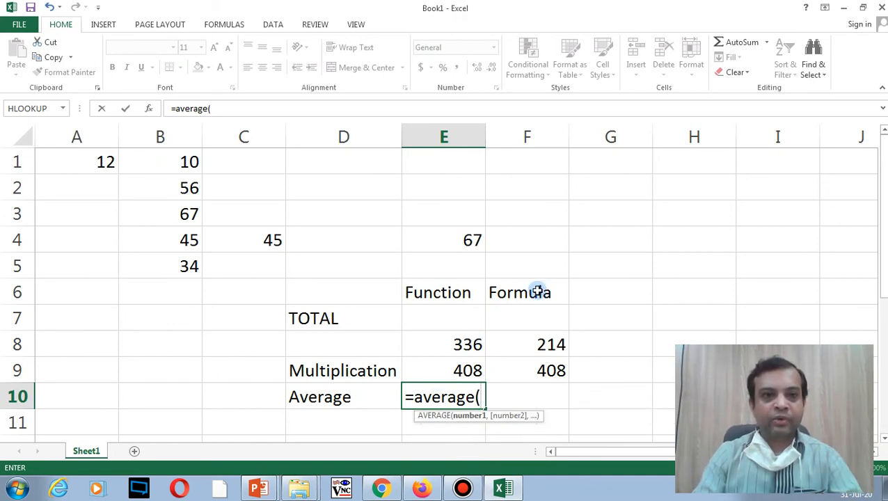
text(b1)
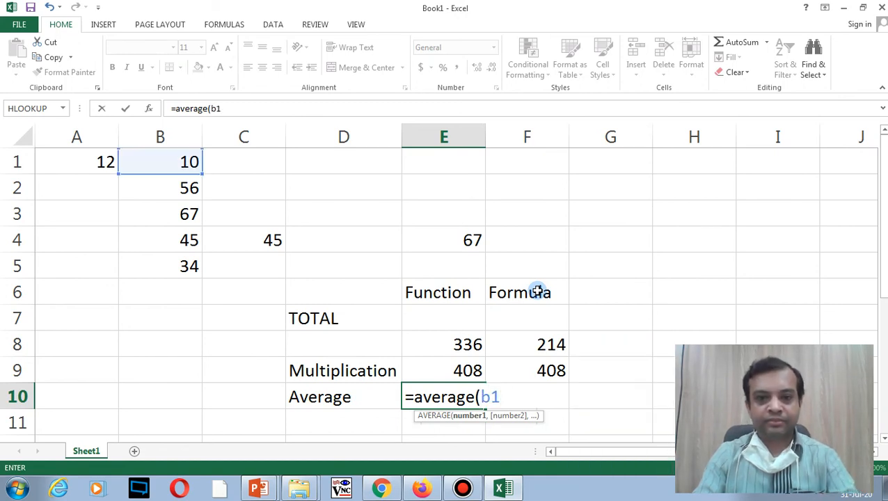
text(:b5)
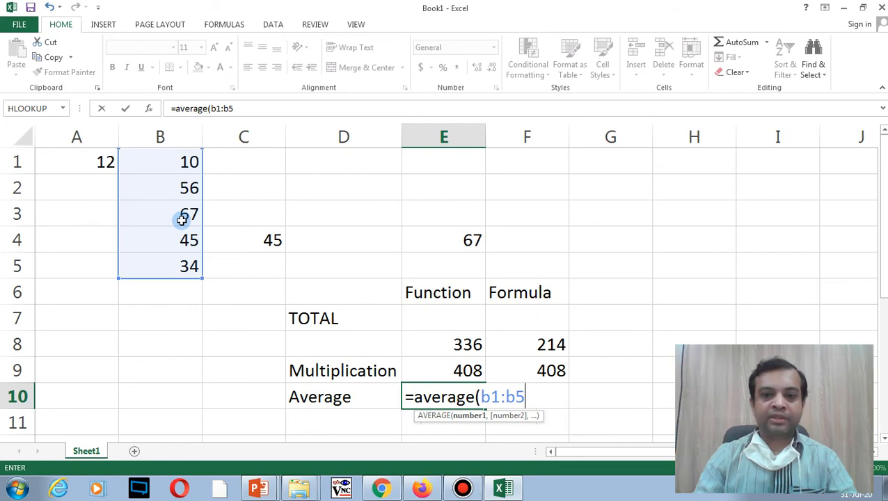
text())
key(Return)
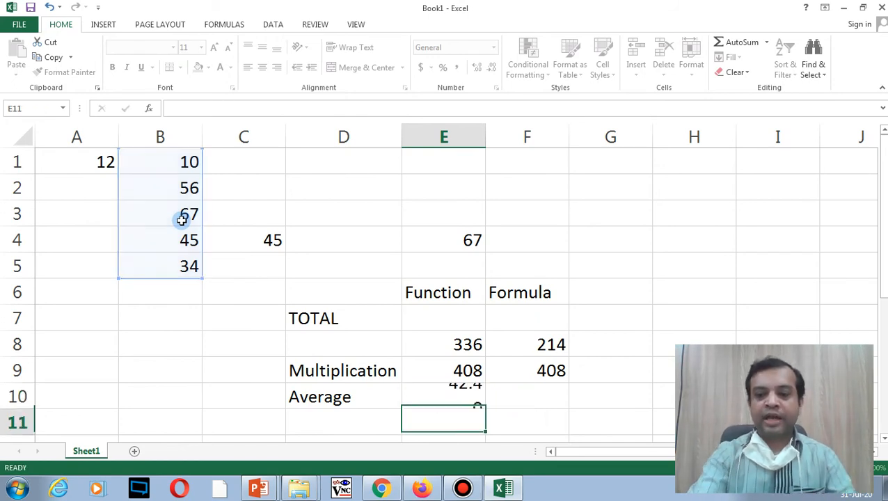
drag(178, 162, 180, 266)
click(479, 402)
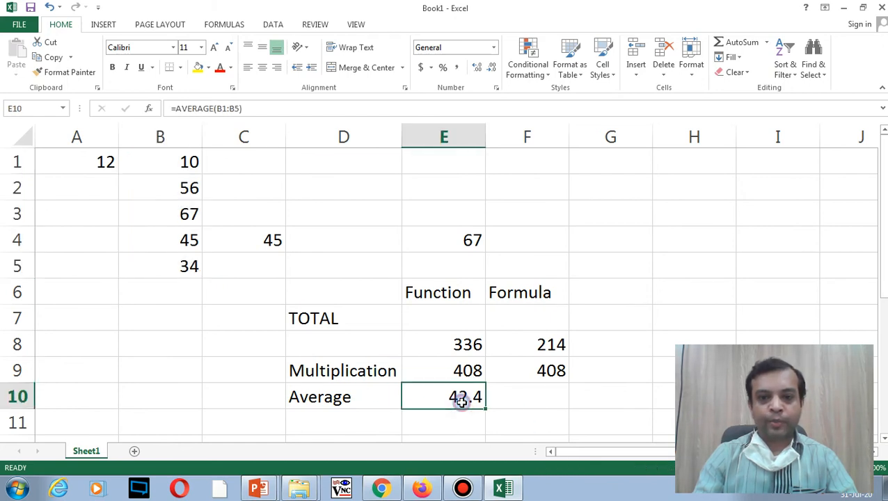
click(523, 395)
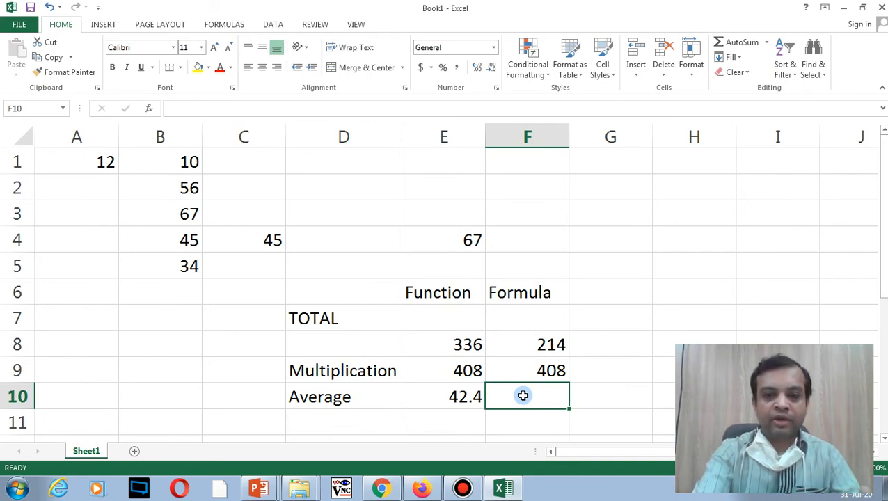
Step: Enter a hand-written average formula =(B1+B2+B3+B4+B5)/100 in F10, then delete it
text(=()
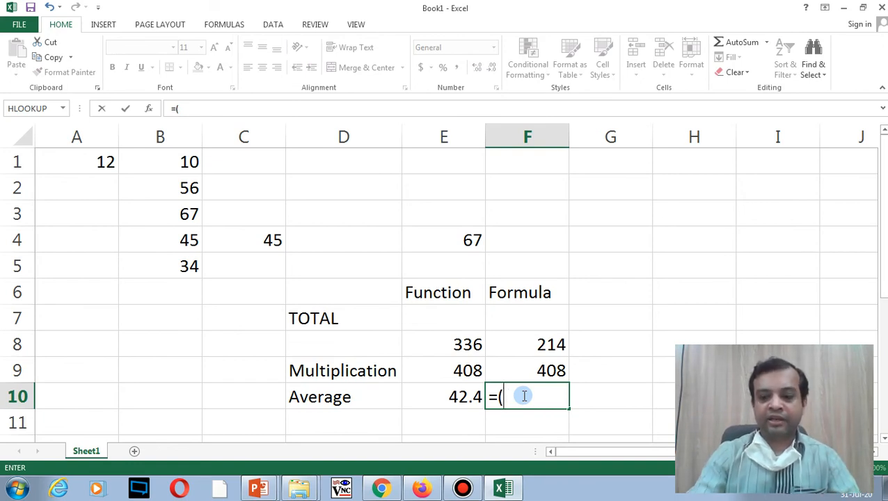
text(b1+b2+)
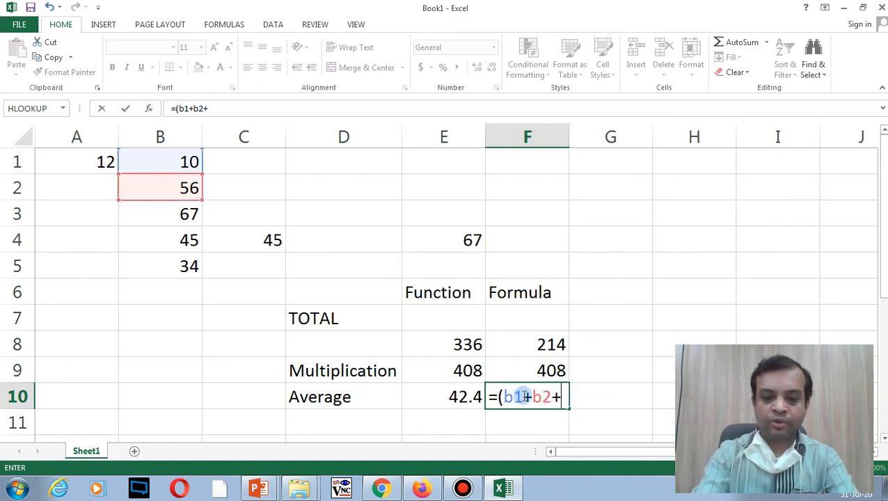
text(b3+n)
key(BackSpace)
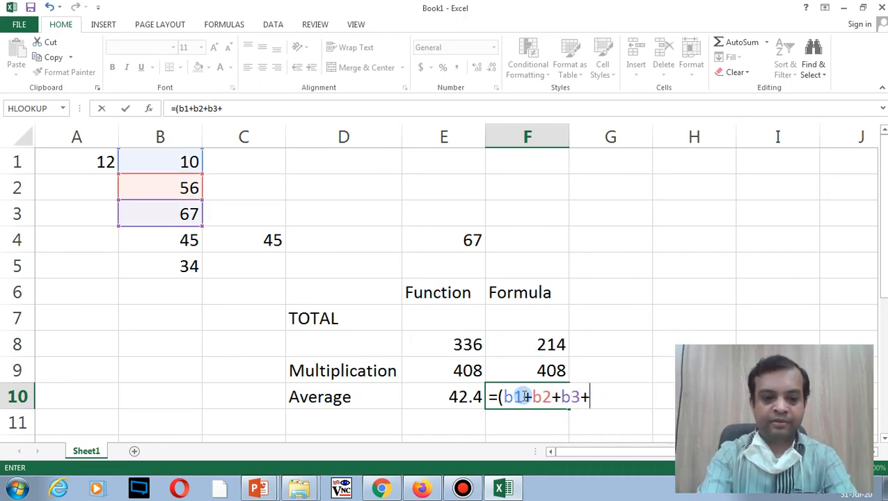
text(b4+b)
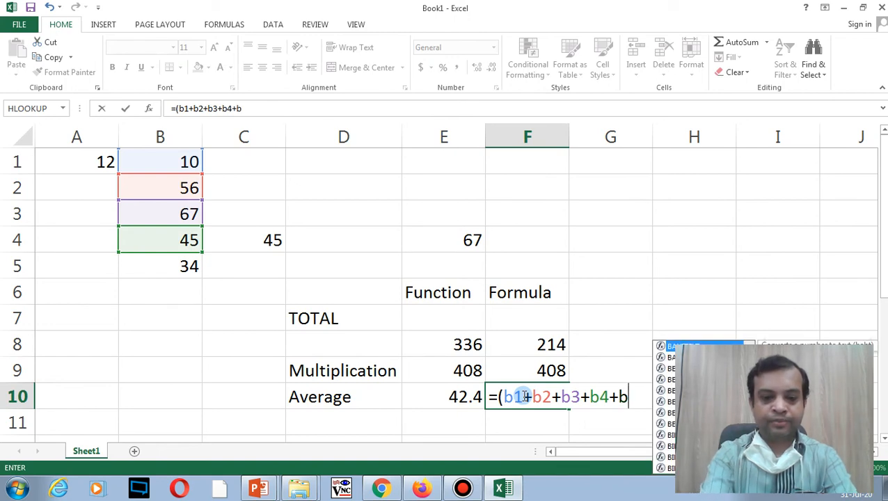
text(5)/100)
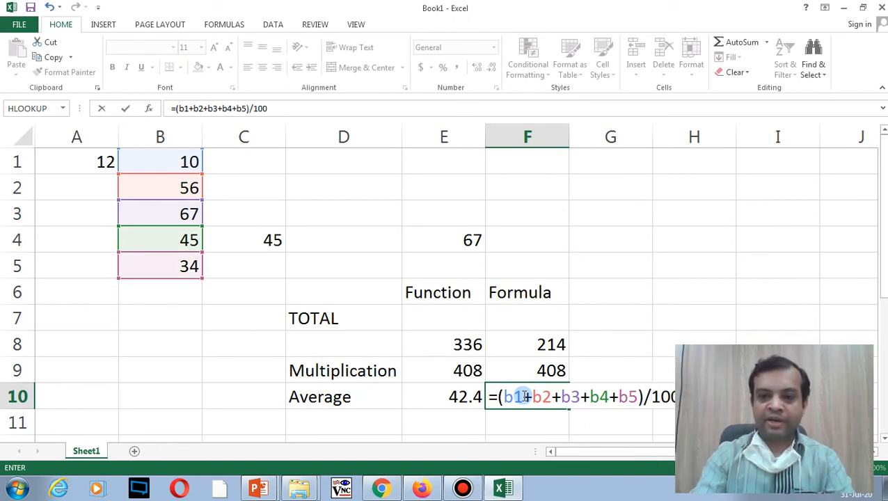
key(Return)
click(527, 395)
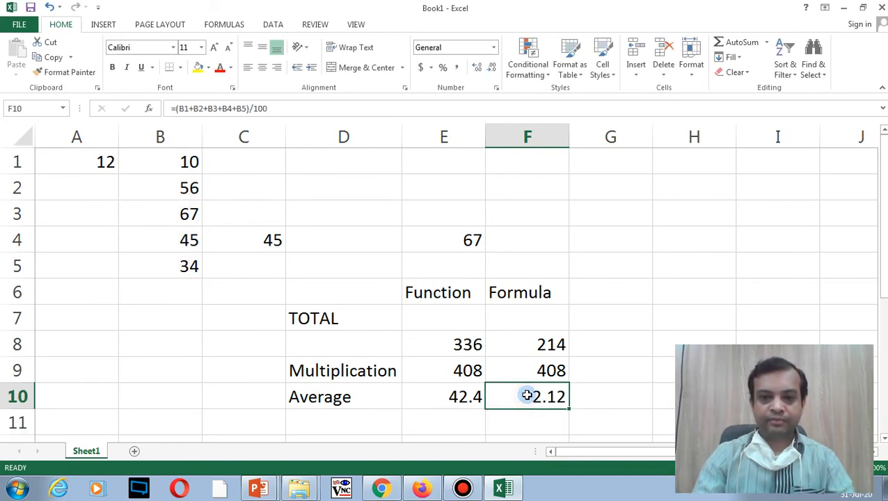
key(Delete)
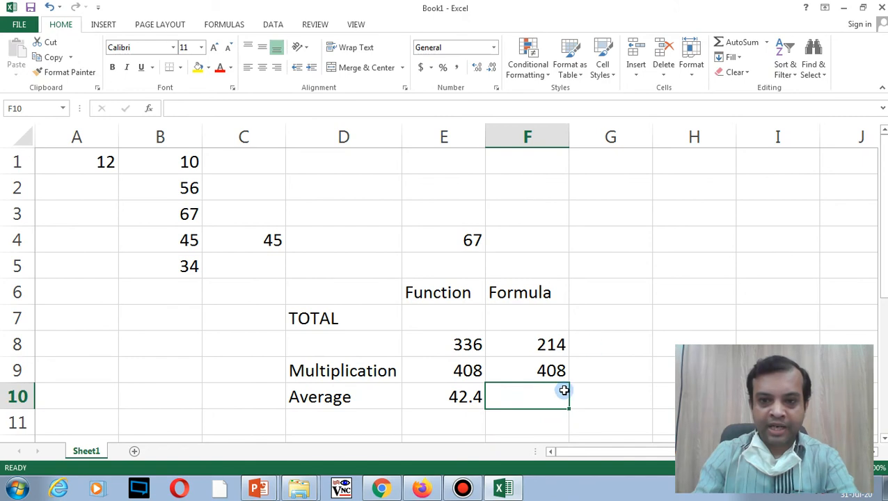
Step: Put =SUM(B1:B5) in G5, showing 212, and compare it with E10's average
click(626, 257)
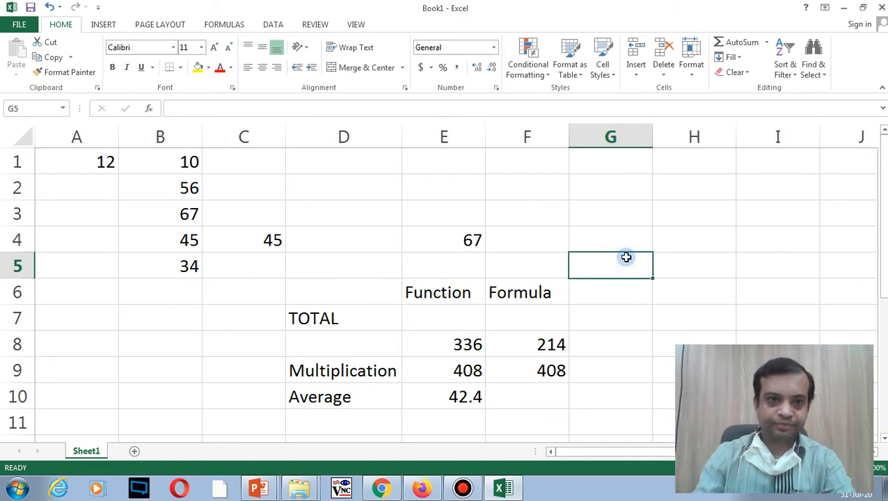
text(=su)
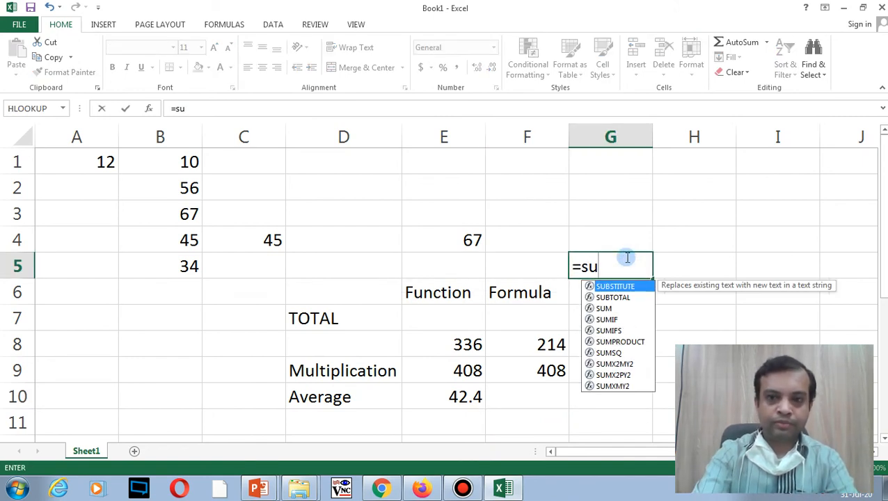
text(m()
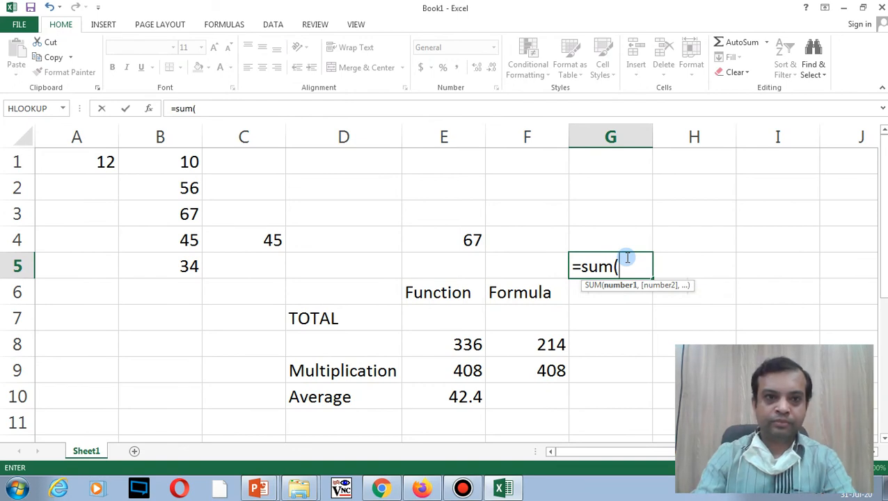
text(b1:)
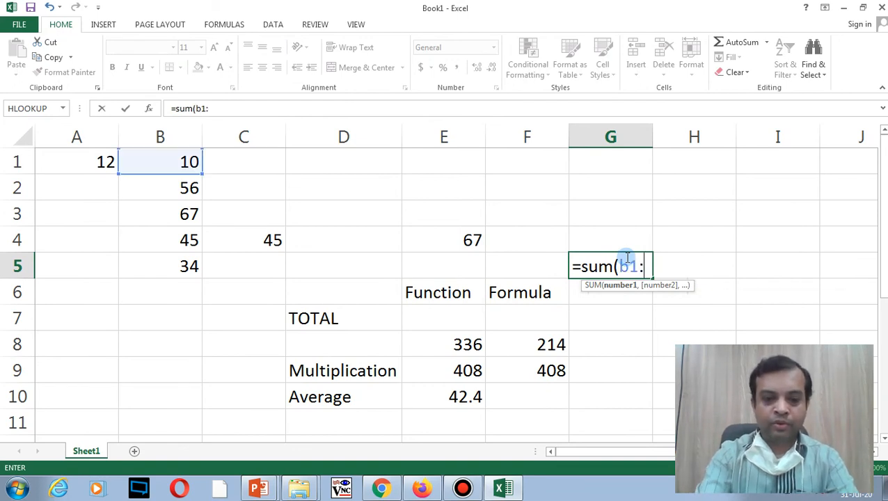
text(b5))
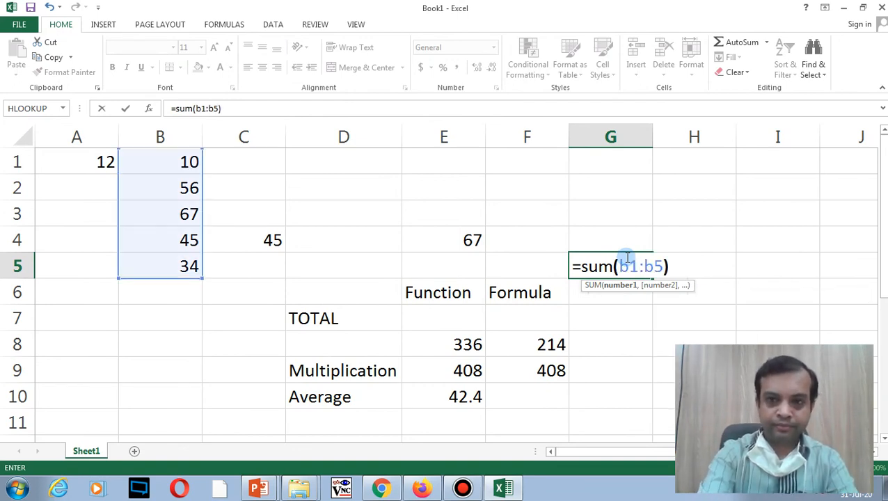
key(Return)
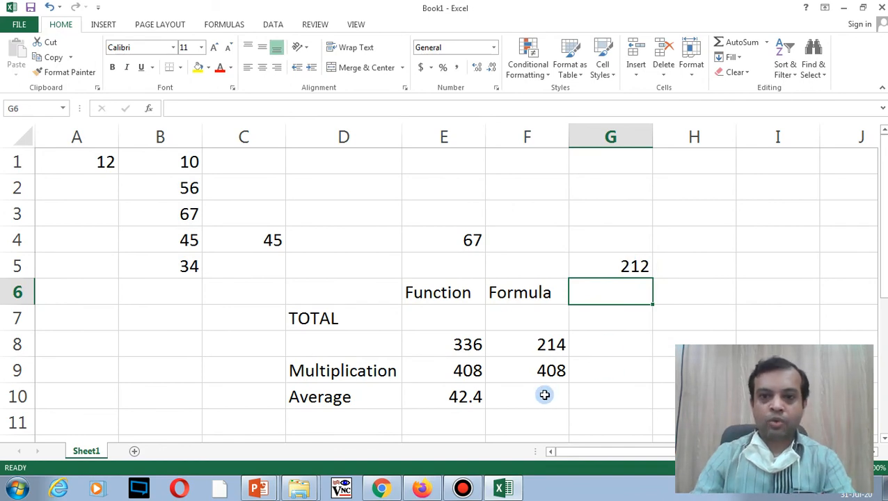
click(441, 399)
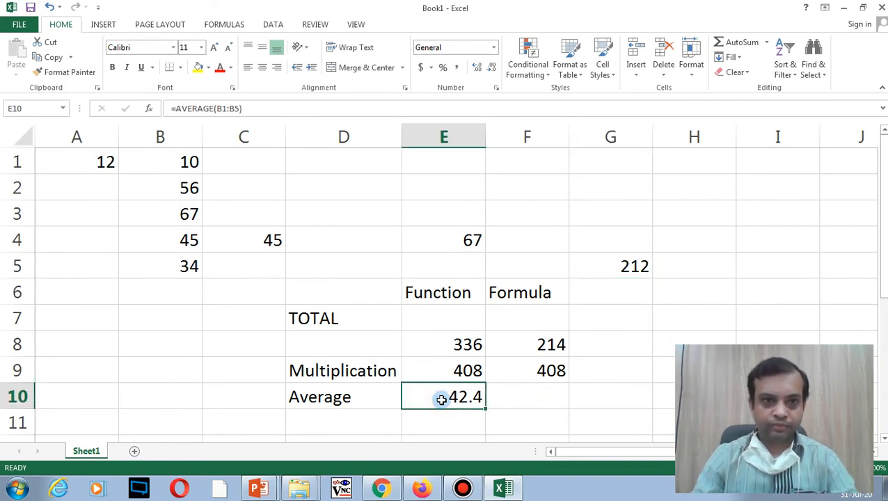
click(630, 265)
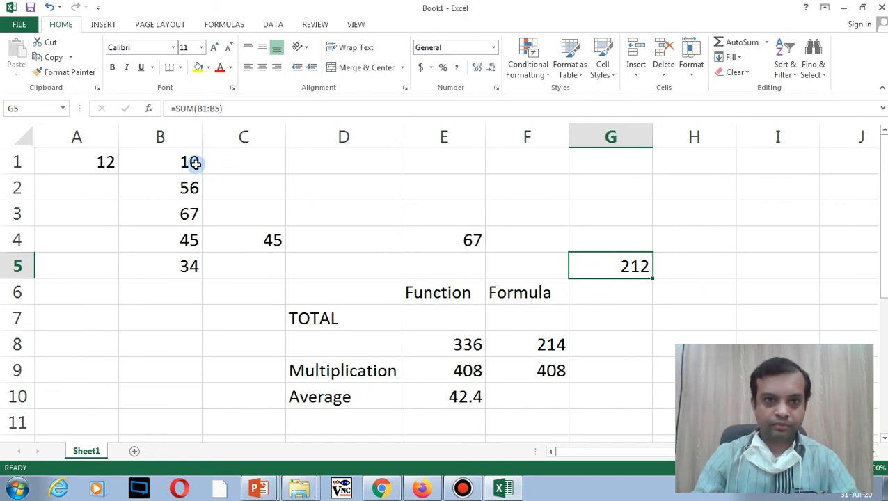
drag(195, 162, 193, 267)
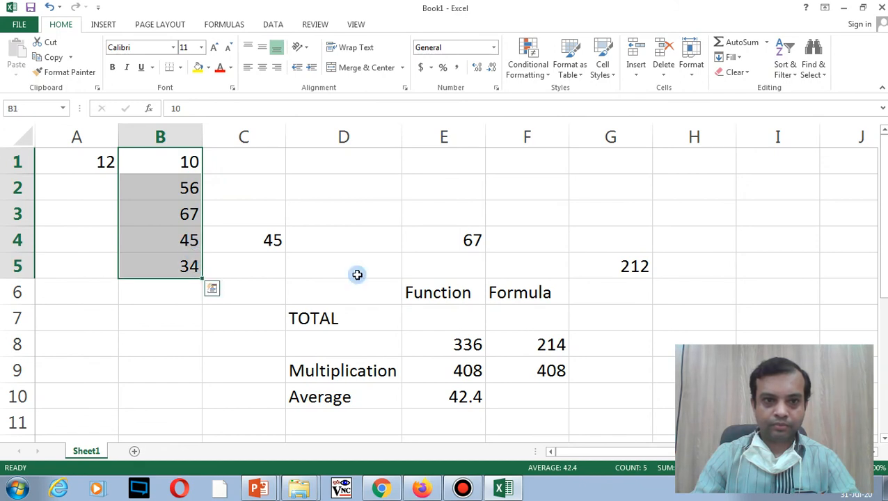
click(608, 272)
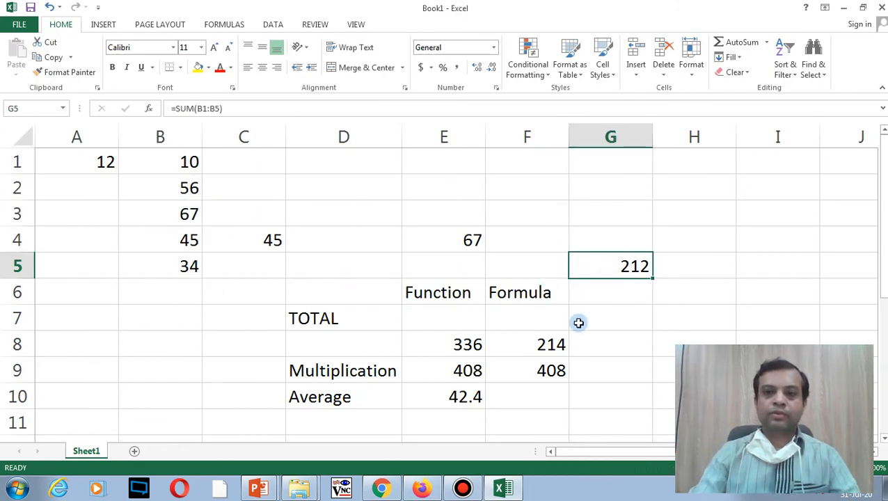
click(541, 395)
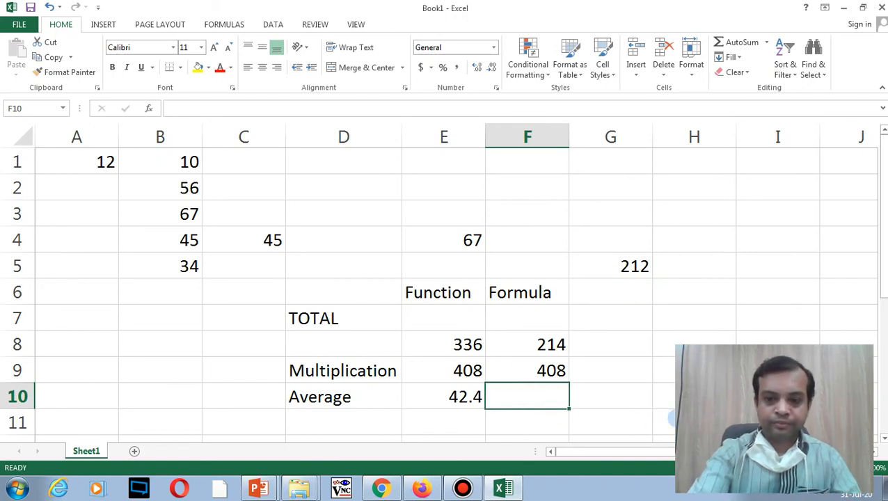
Step: Enter =(G5*5)/100 in F10, revising the initial =g5*5, giving 10.6
text(=)
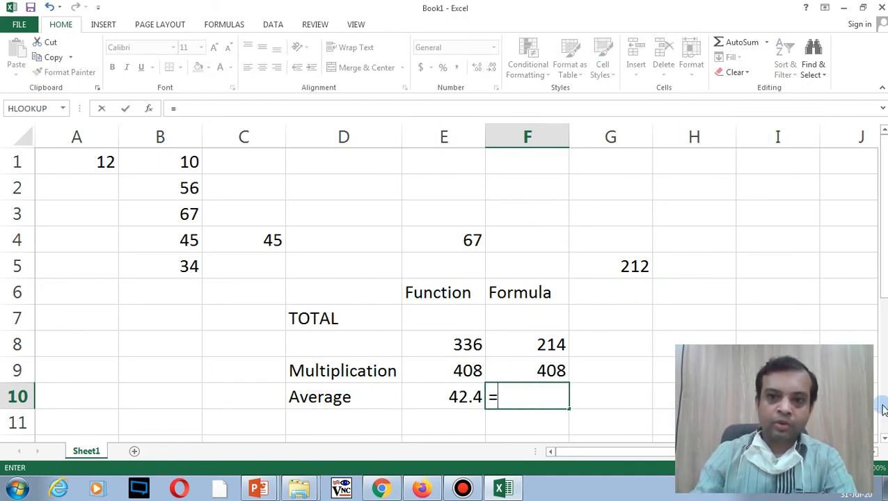
text(g5)
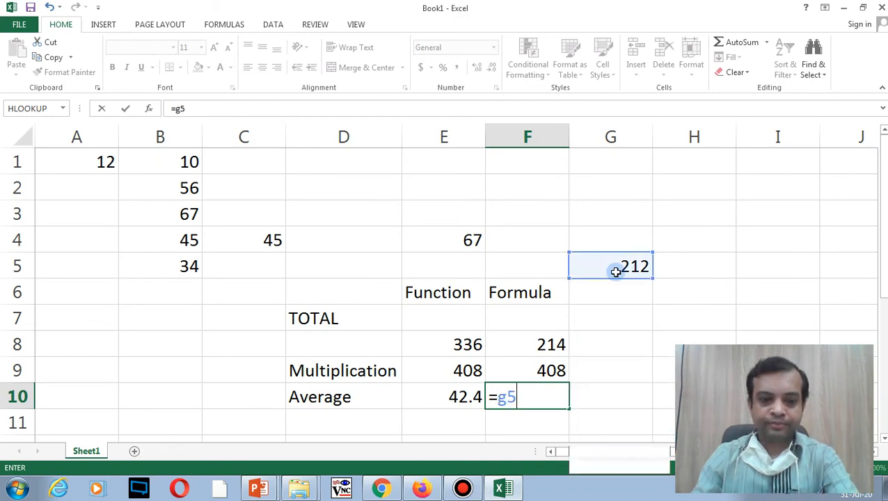
text(*5)
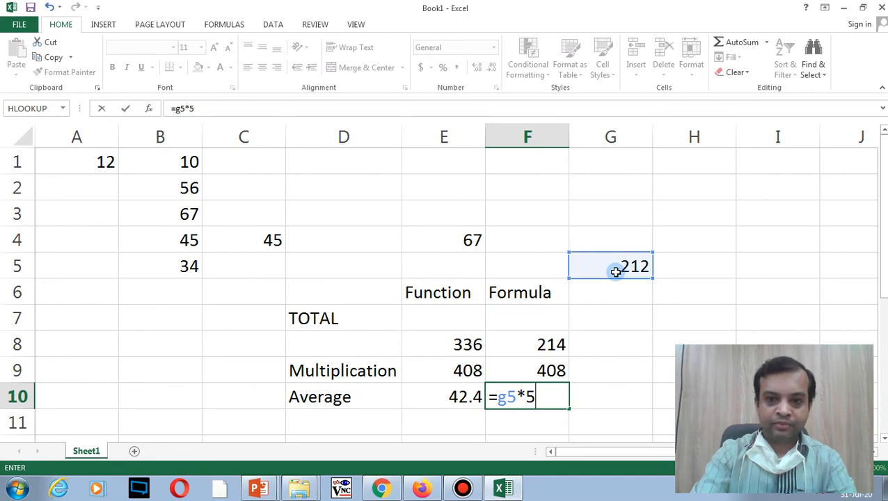
key(Left)
key(Right)
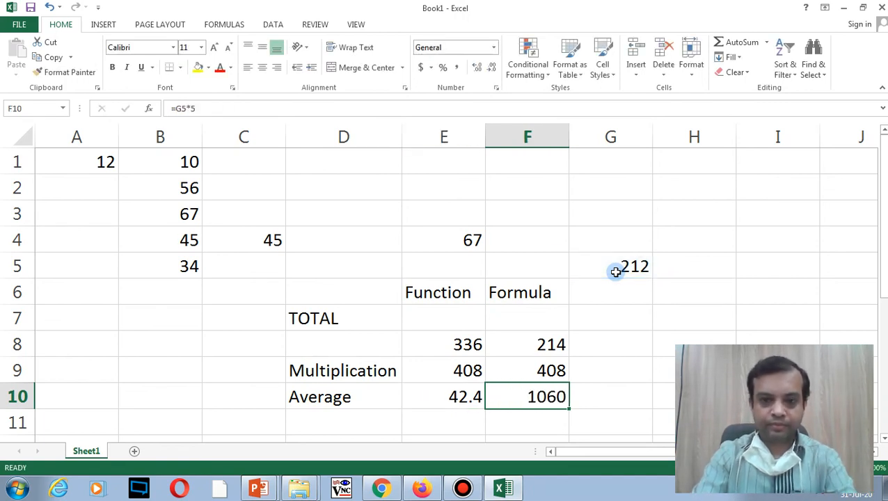
key(F2)
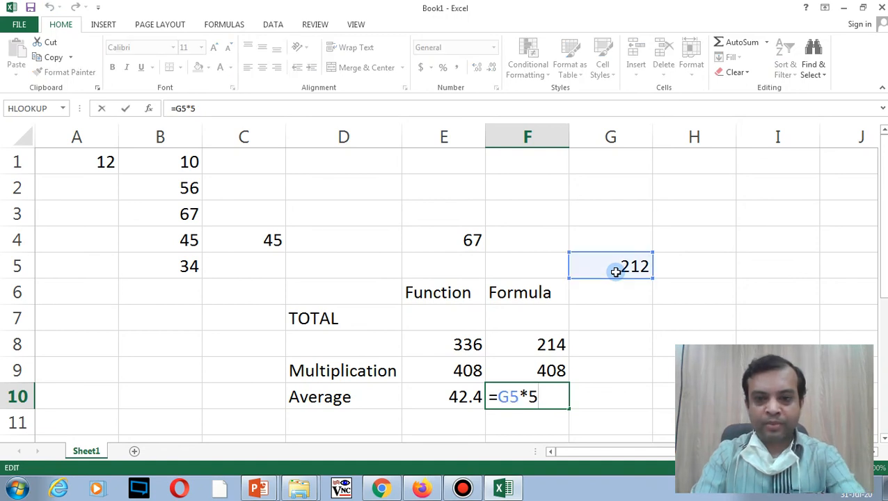
key(Left)
key(Left)
key(Left)
key(Left)
text(()
key(Right)
key(Right)
key(Right)
key(Right)
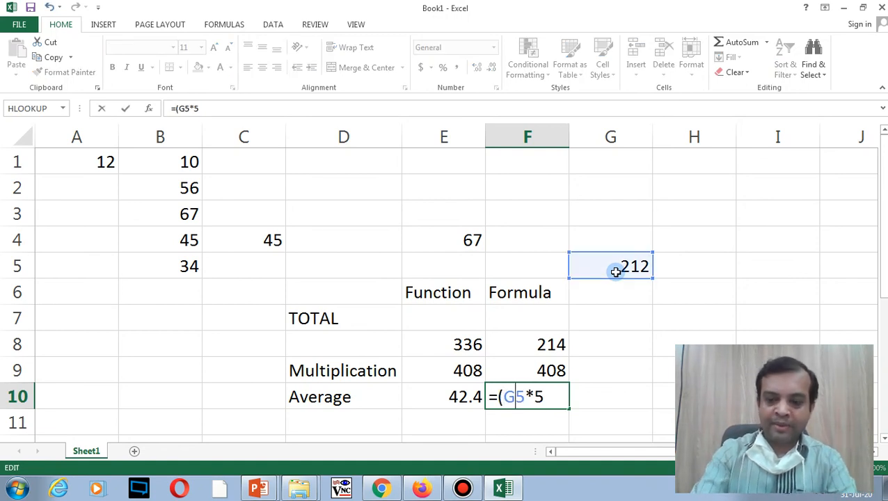
text()/100)
key(Return)
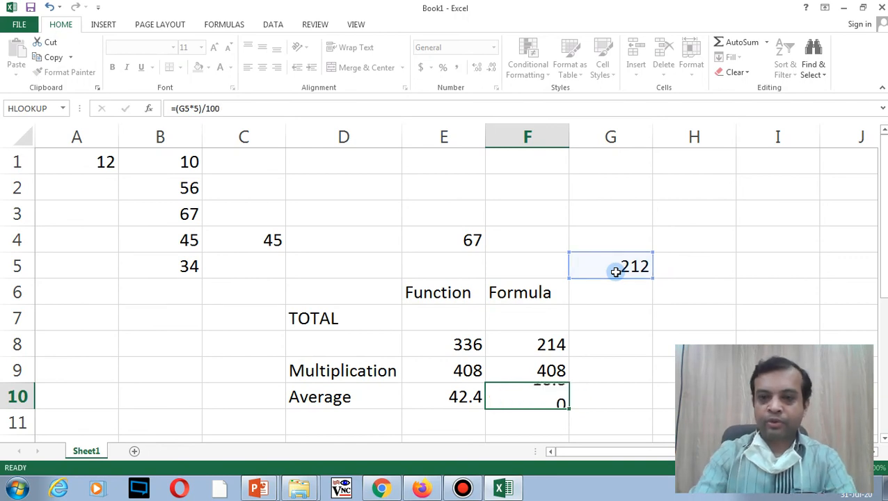
Step: Clear the 212 helper total from G5 so F10 drops to 0
click(648, 269)
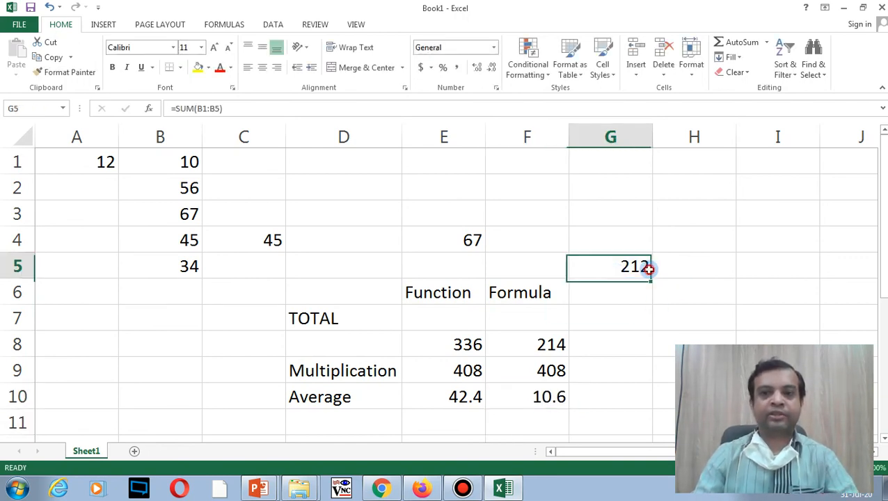
key(Delete)
click(548, 398)
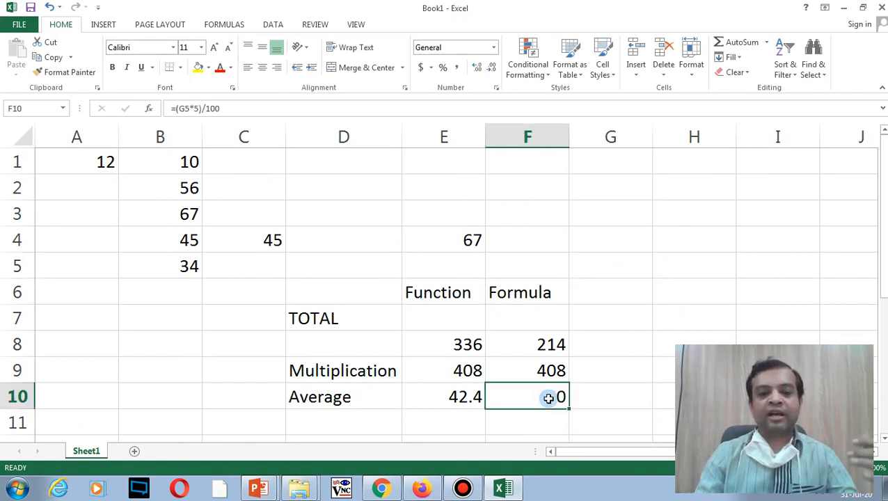
click(453, 397)
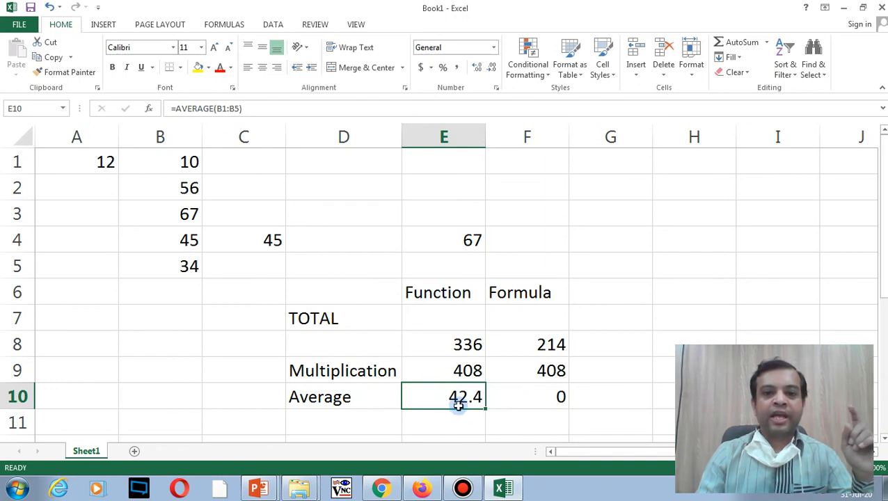
Step: Inspect the Average, Multiplication and SUM formulas in E10, E9 and E8 without changing them
double_click(451, 396)
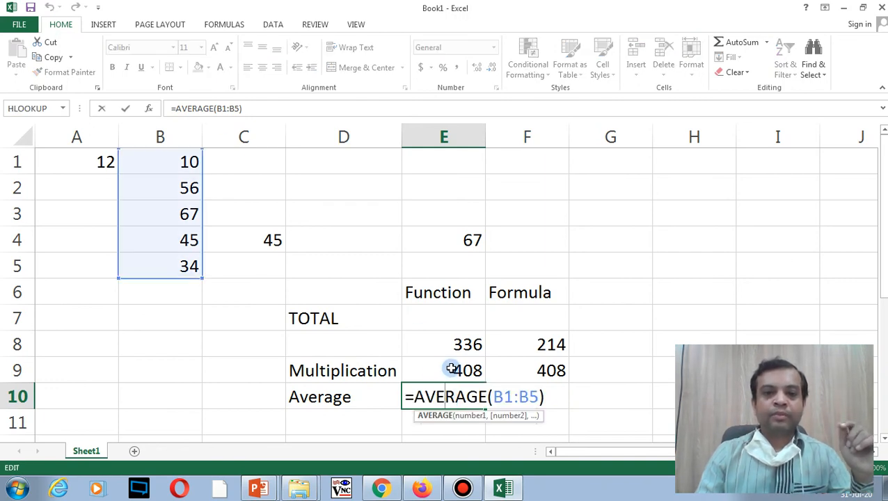
double_click(451, 370)
click(454, 344)
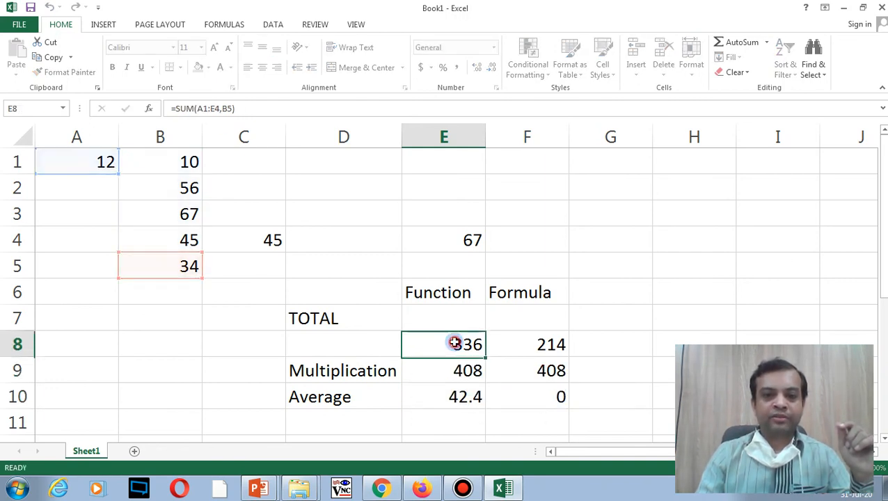
double_click(453, 345)
click(366, 342)
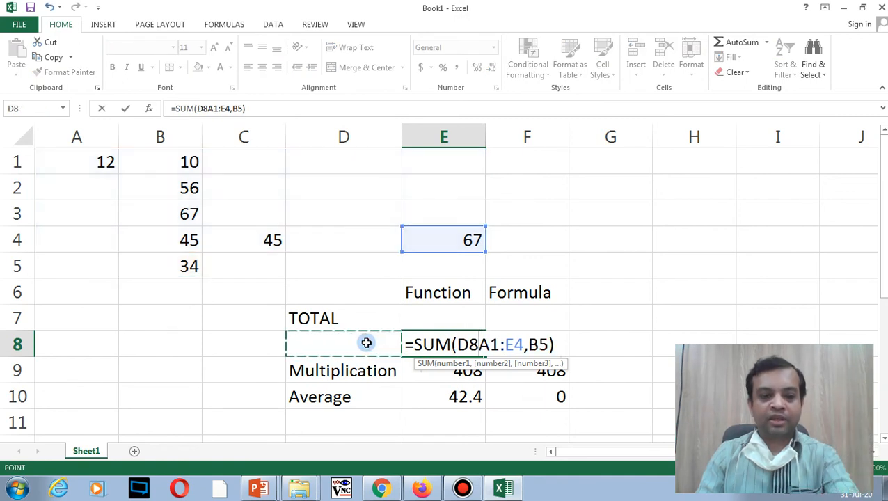
key(Escape)
Step: Enter the label SUM in D8
click(353, 347)
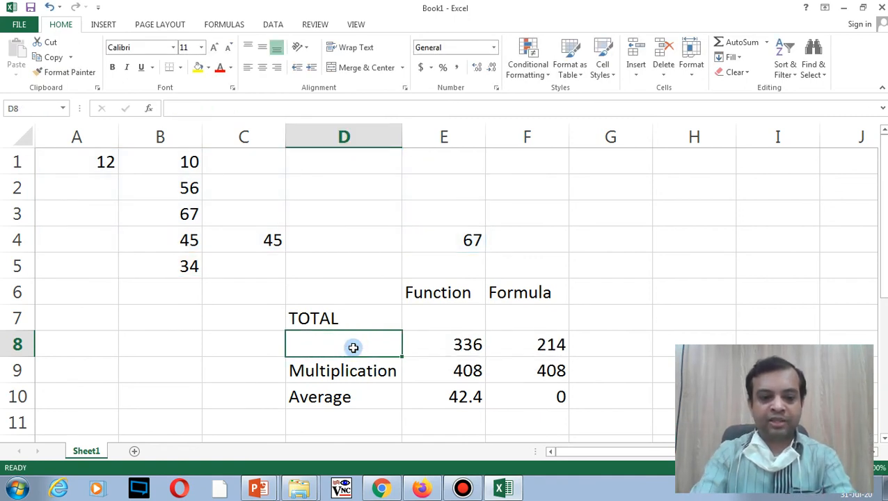
text(SUM)
click(381, 276)
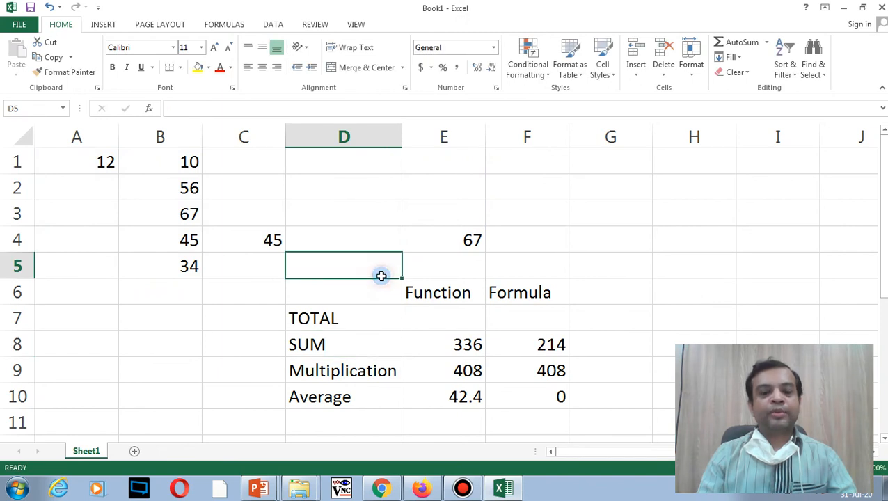